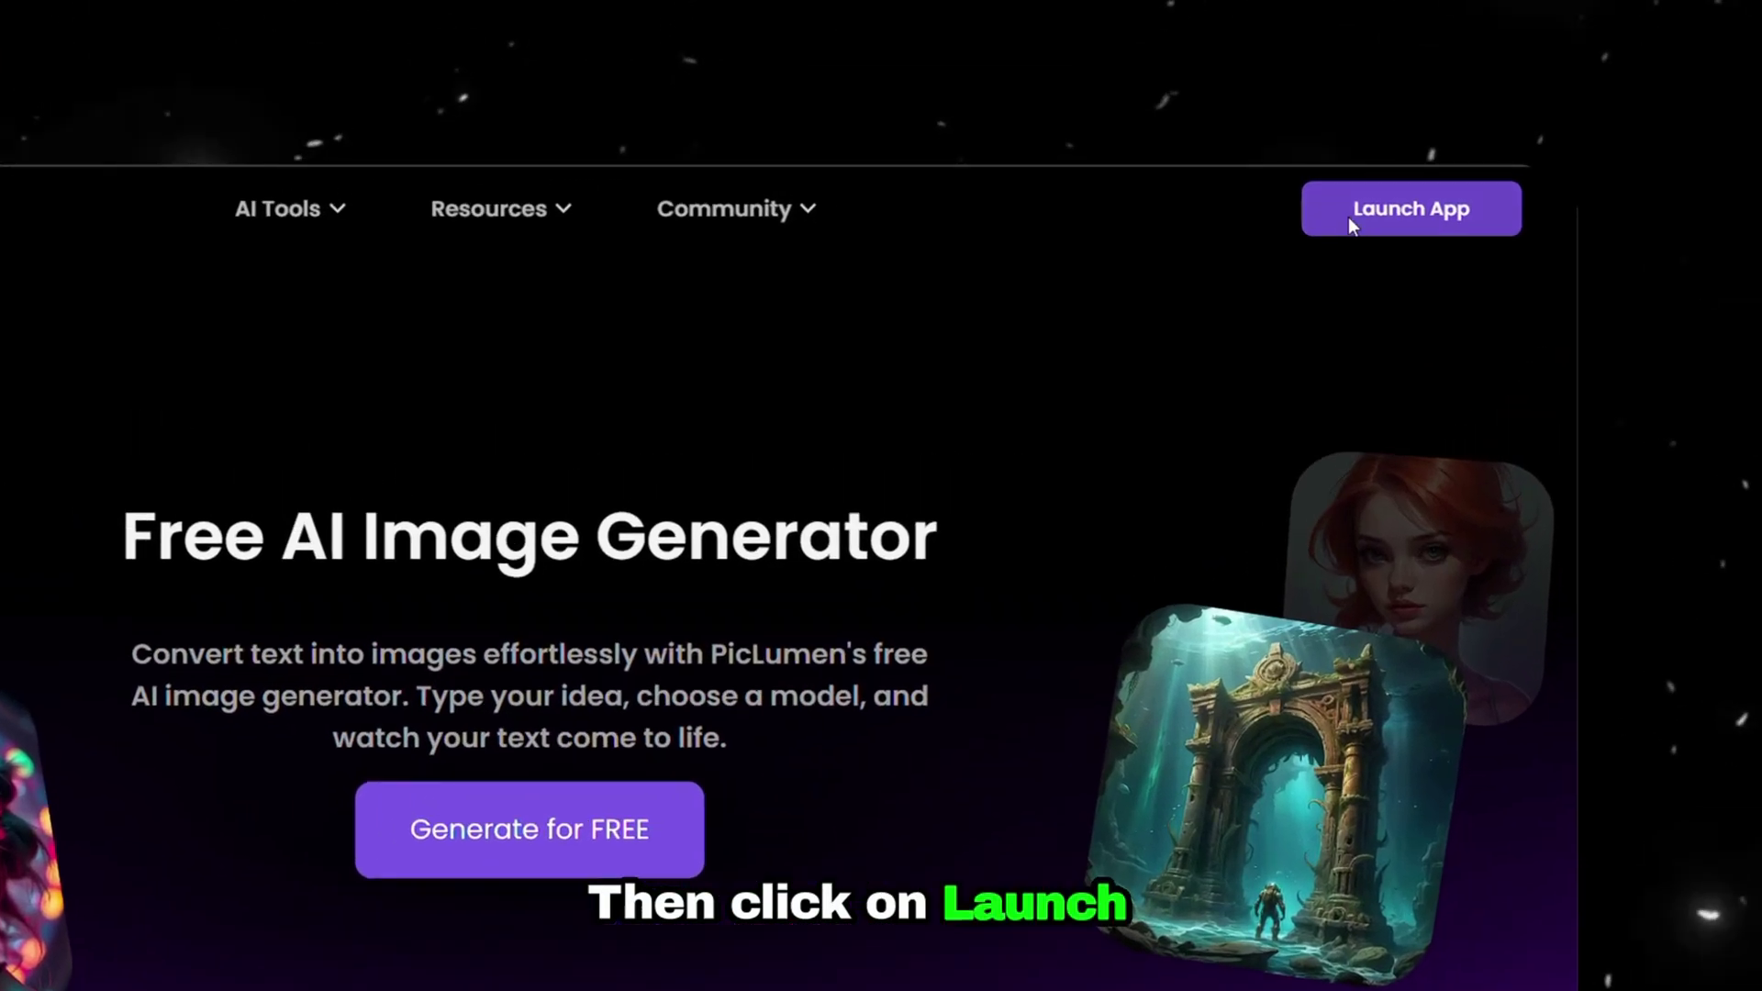
- Launch the PicLumen app, sign in, and scroll through the Community feed of AI images
click(1502, 92)
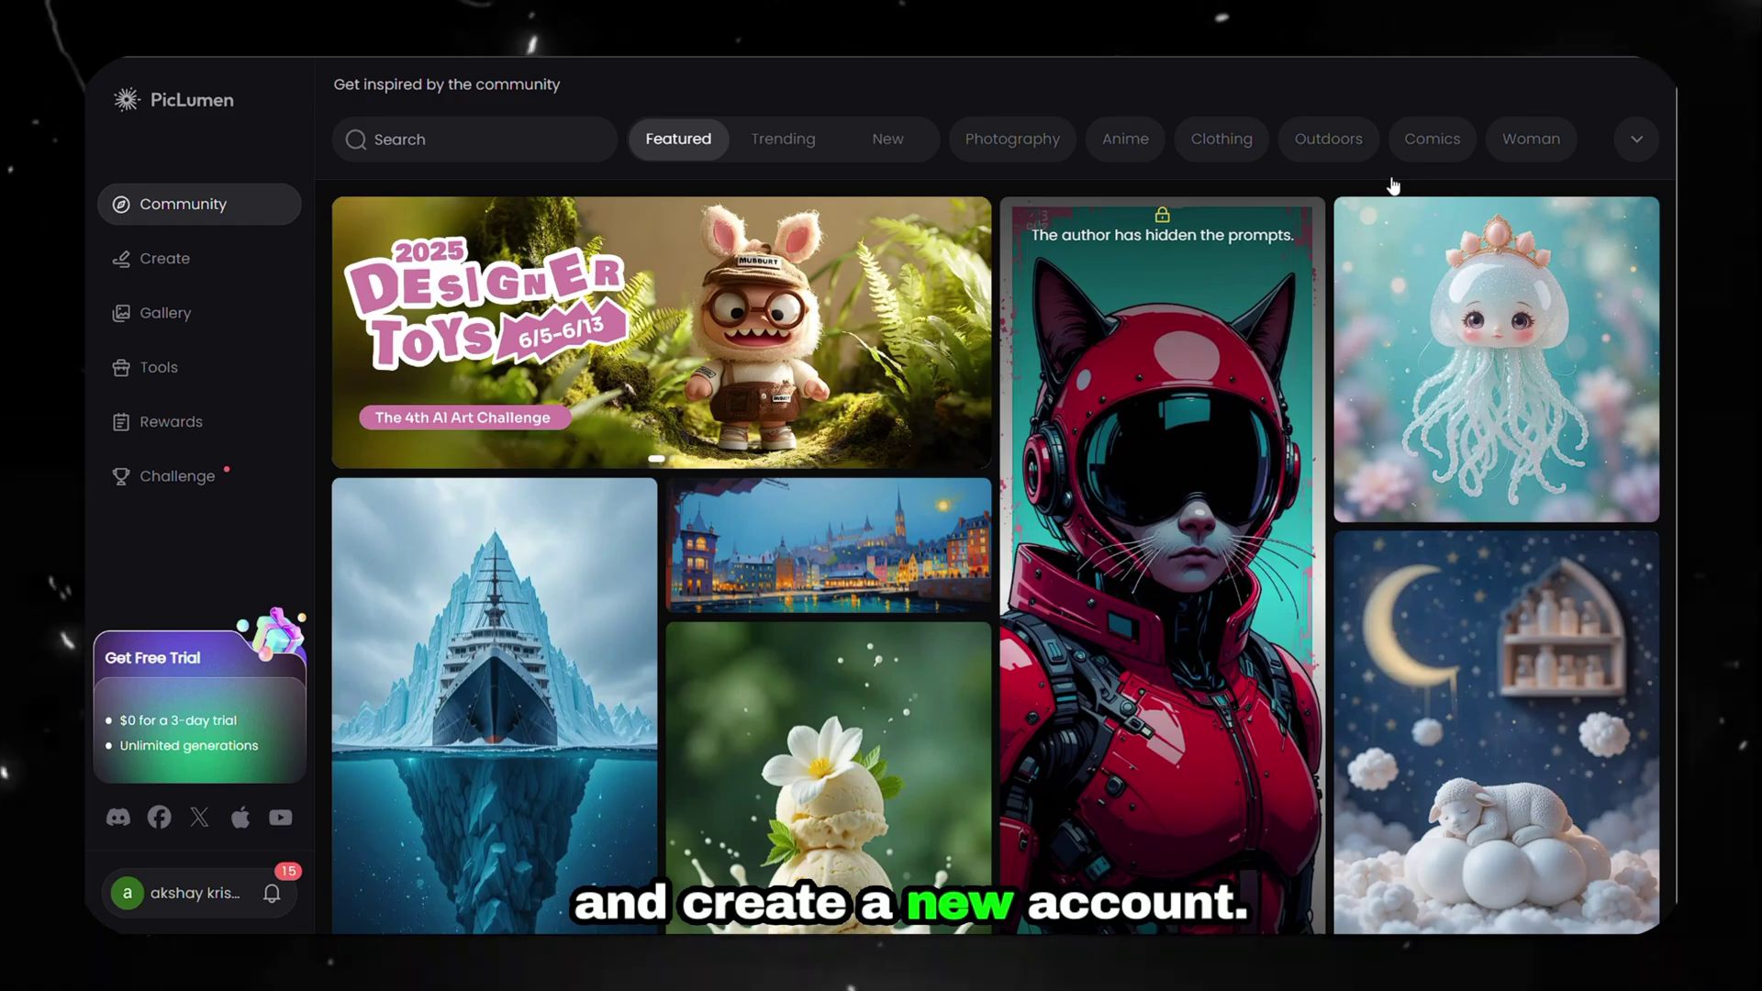
scroll(1392, 186, down, 3)
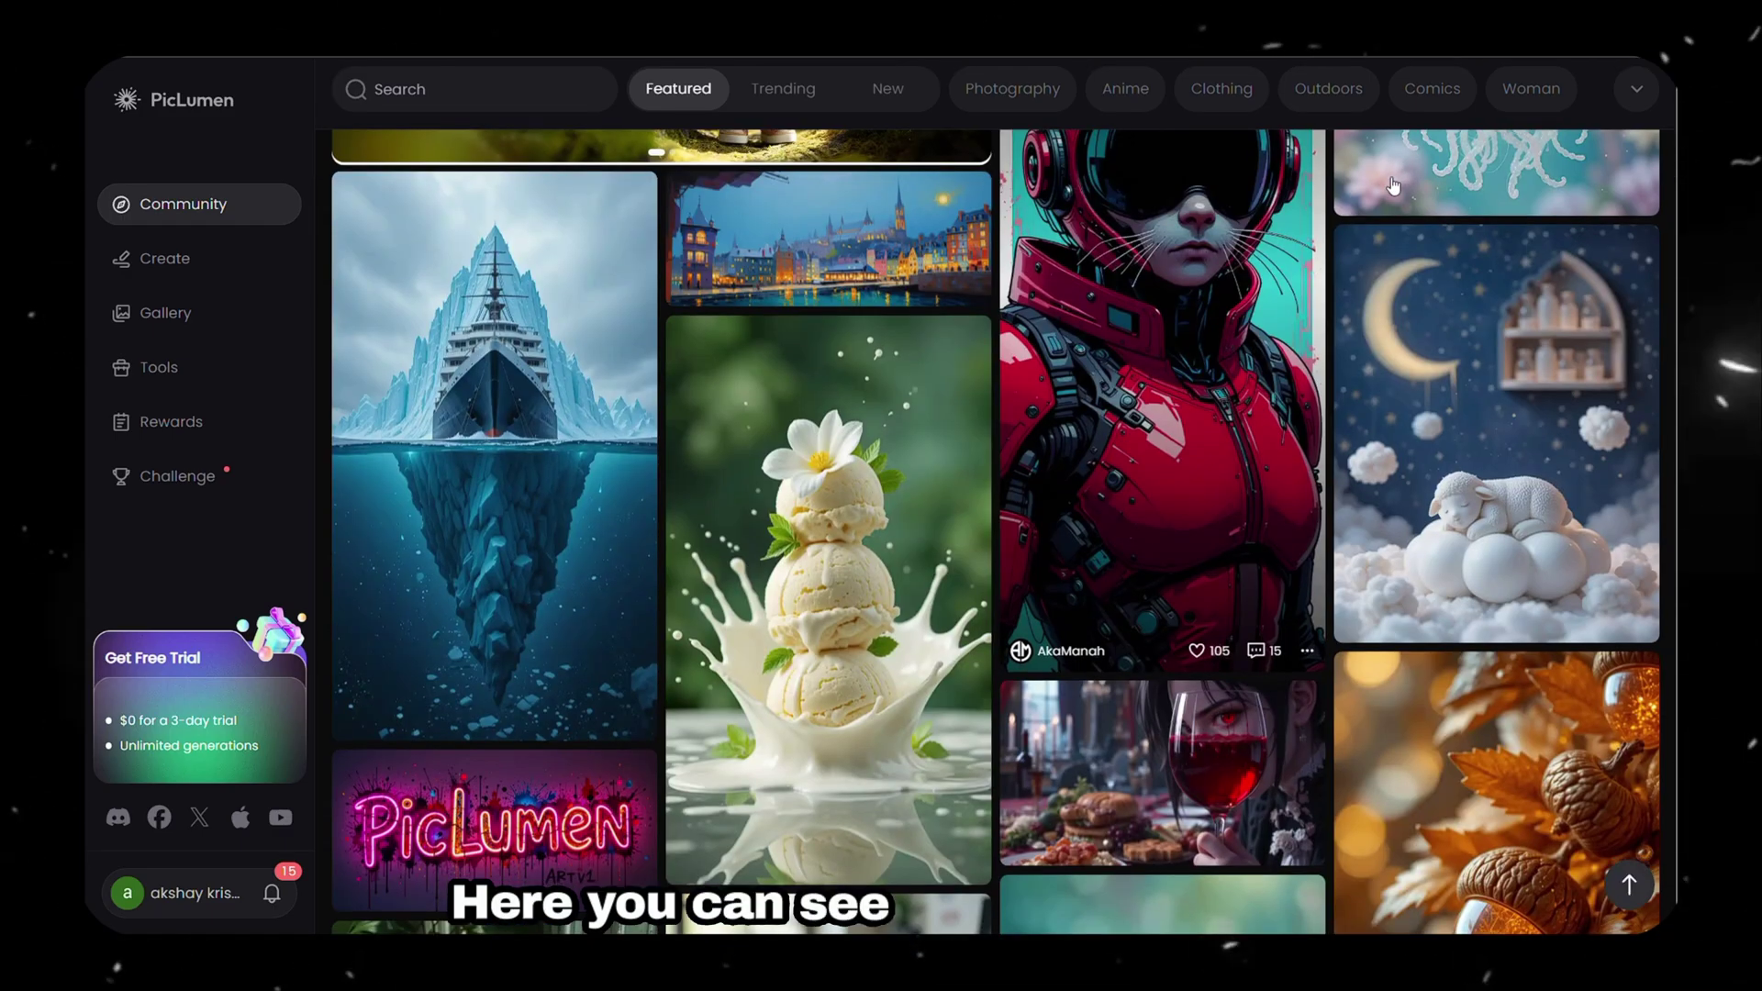
scroll(1392, 187, down, 8)
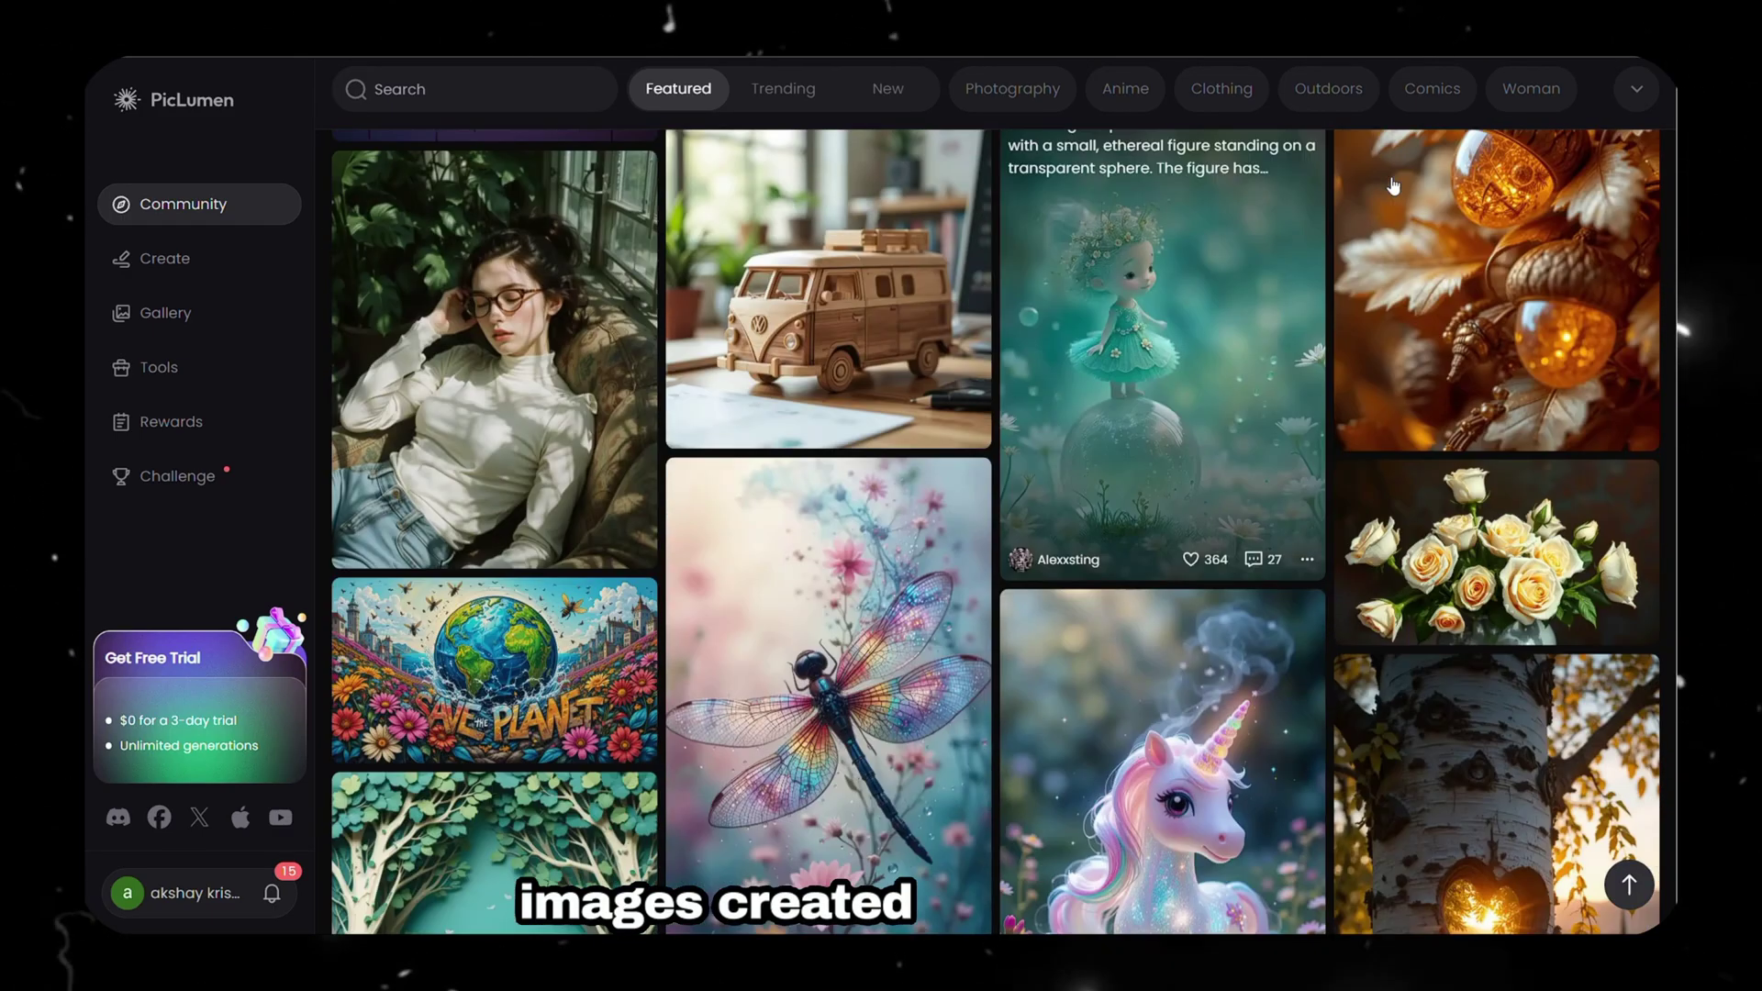
scroll(1393, 186, down, 6)
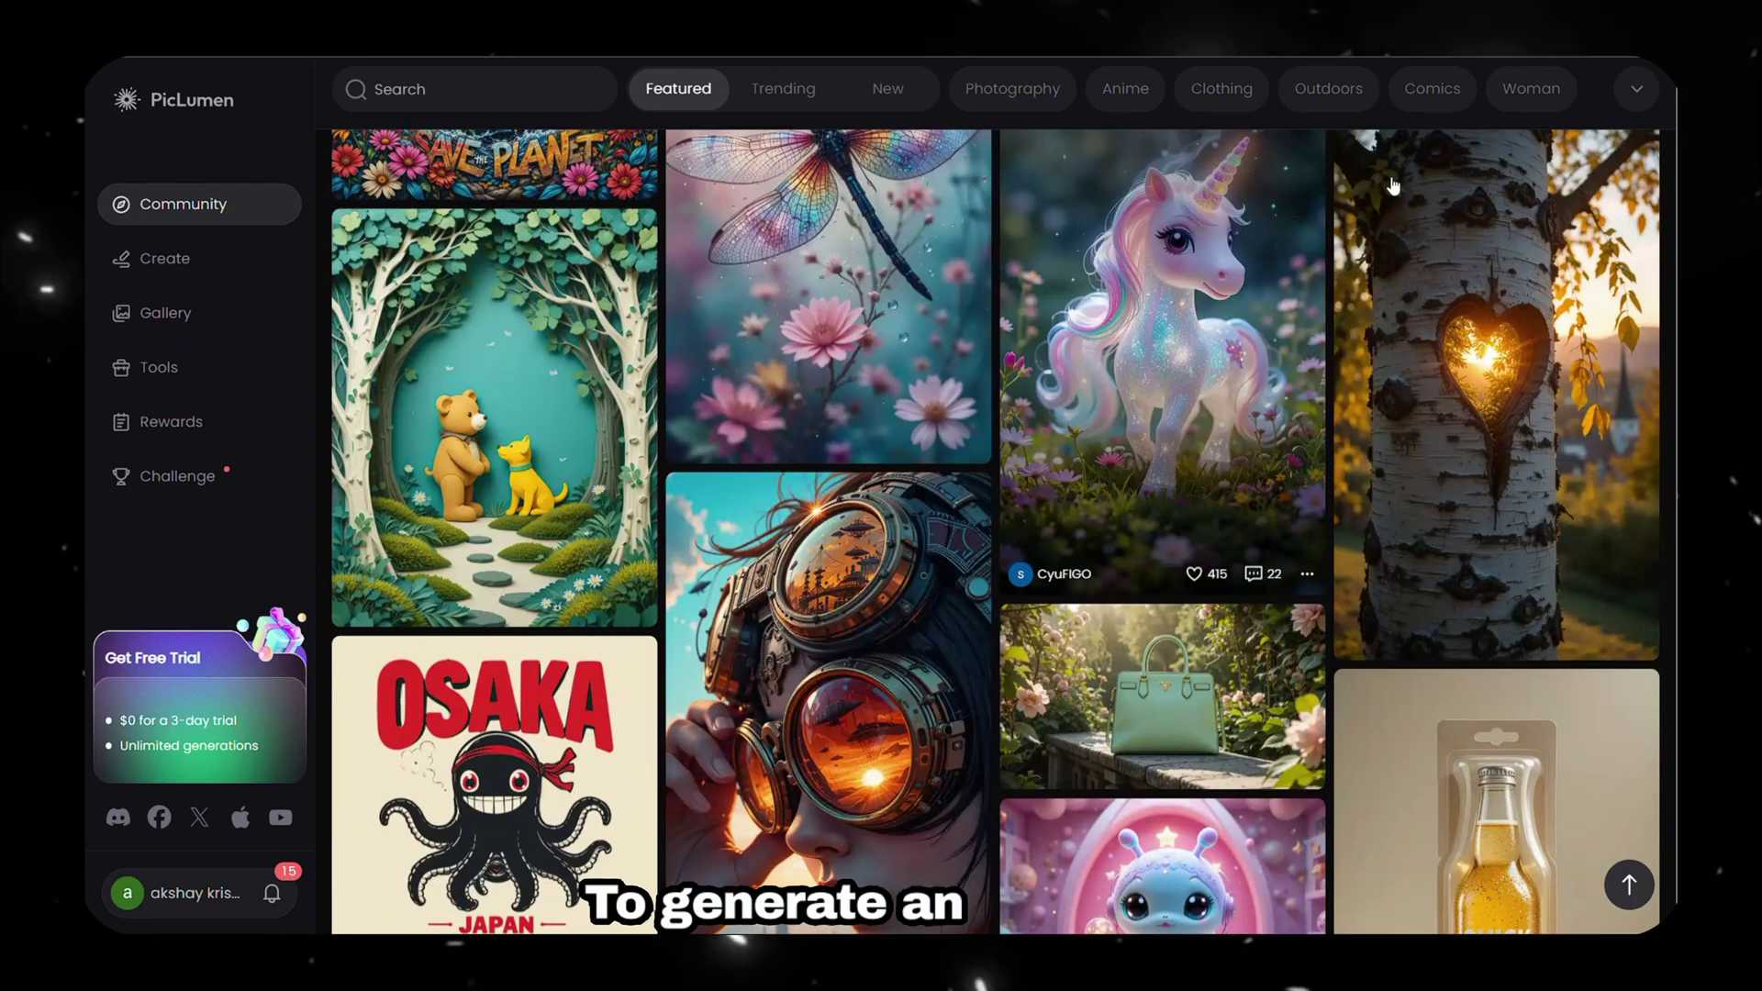
scroll(1393, 186, down, 3)
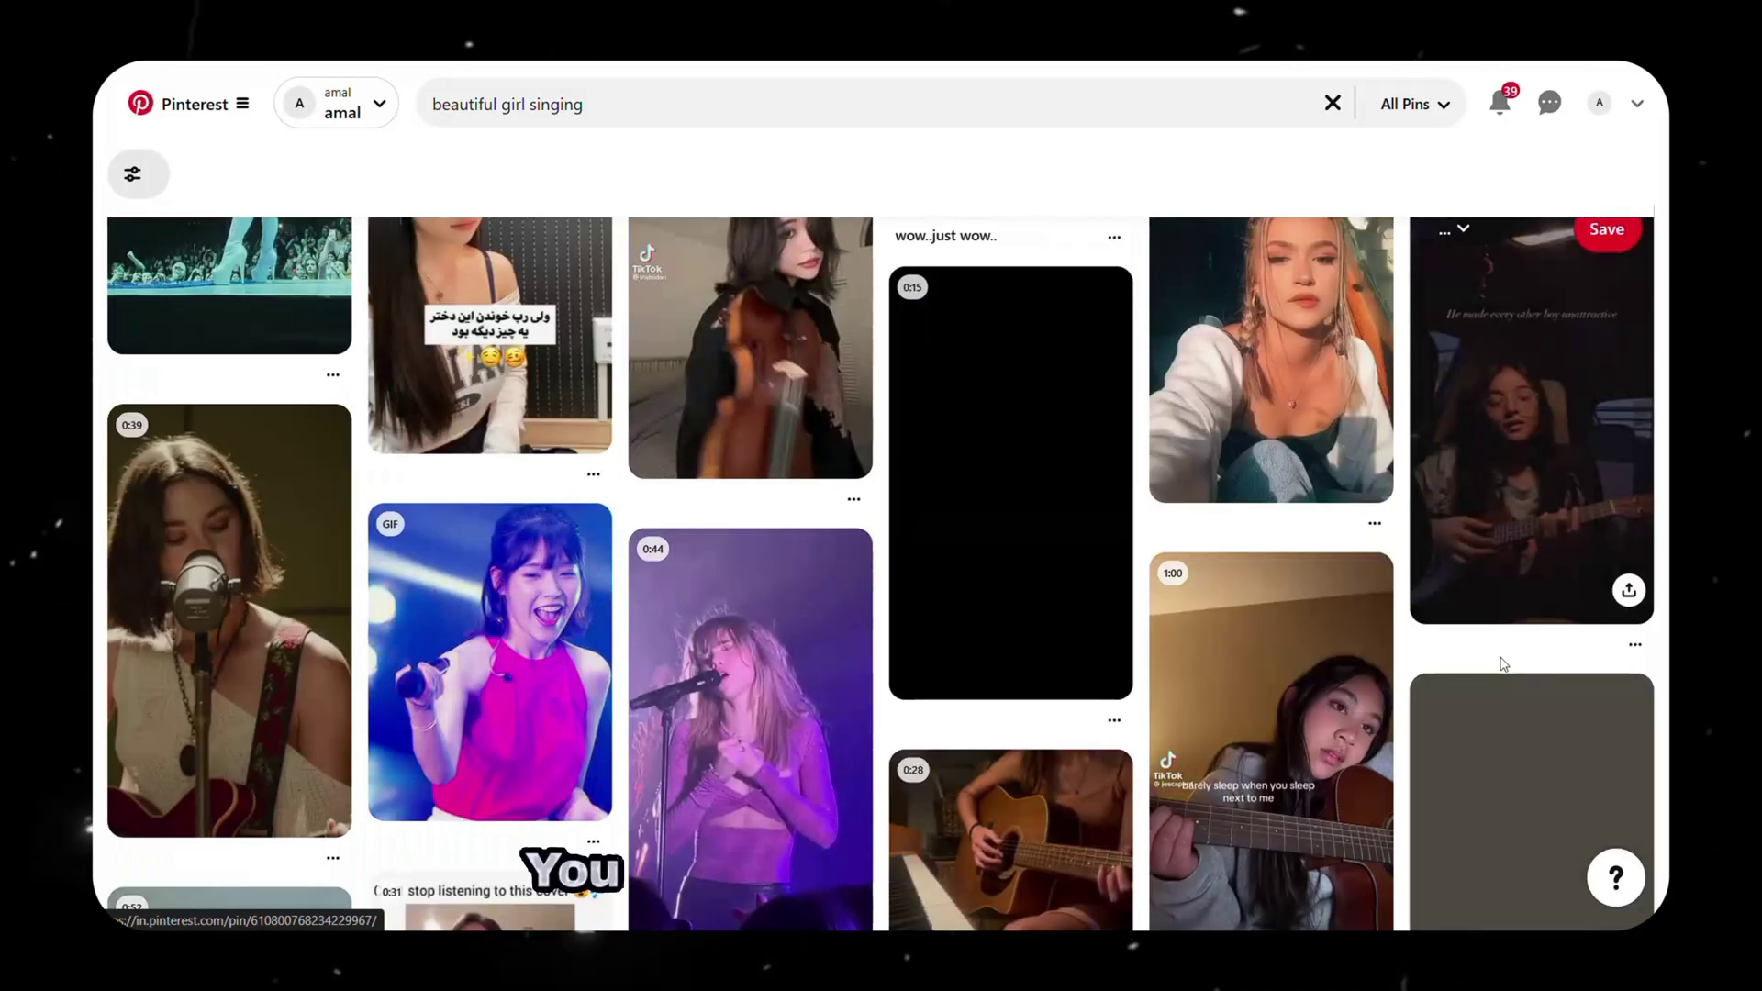
- Scroll the 'beautiful girl singing' Pinterest results, open a singer pin and show its download options
scroll(1503, 665, down, 3)
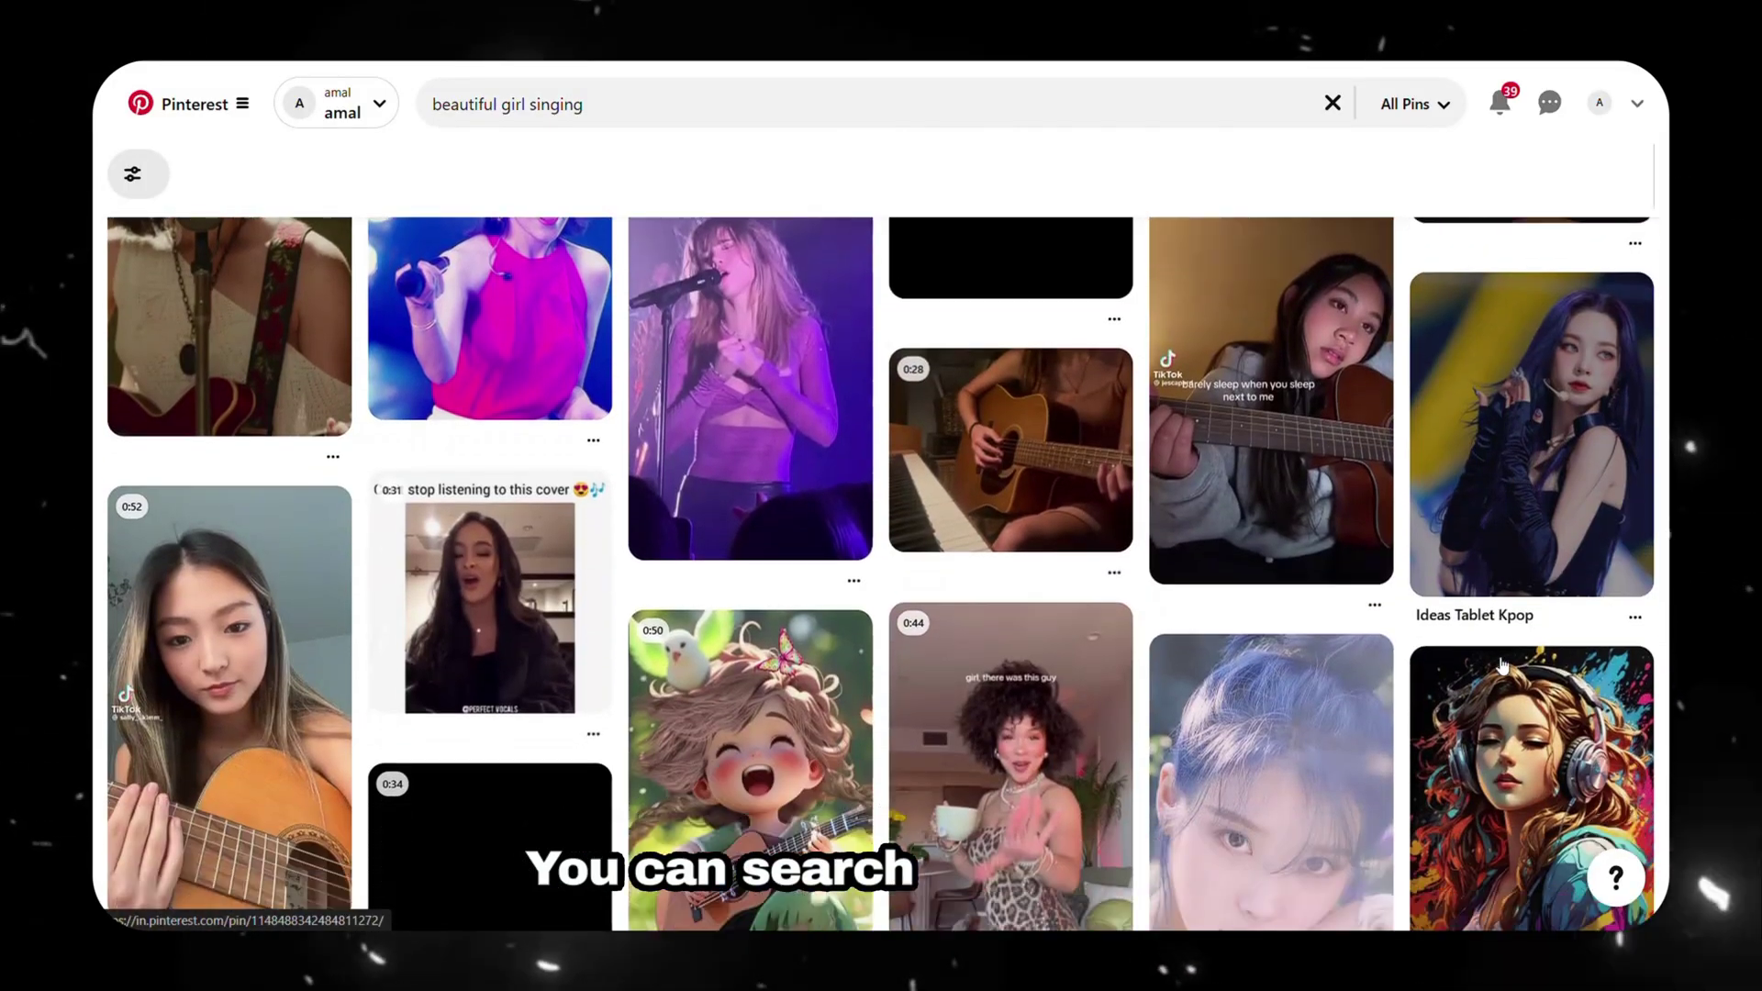
scroll(1503, 666, down, 10)
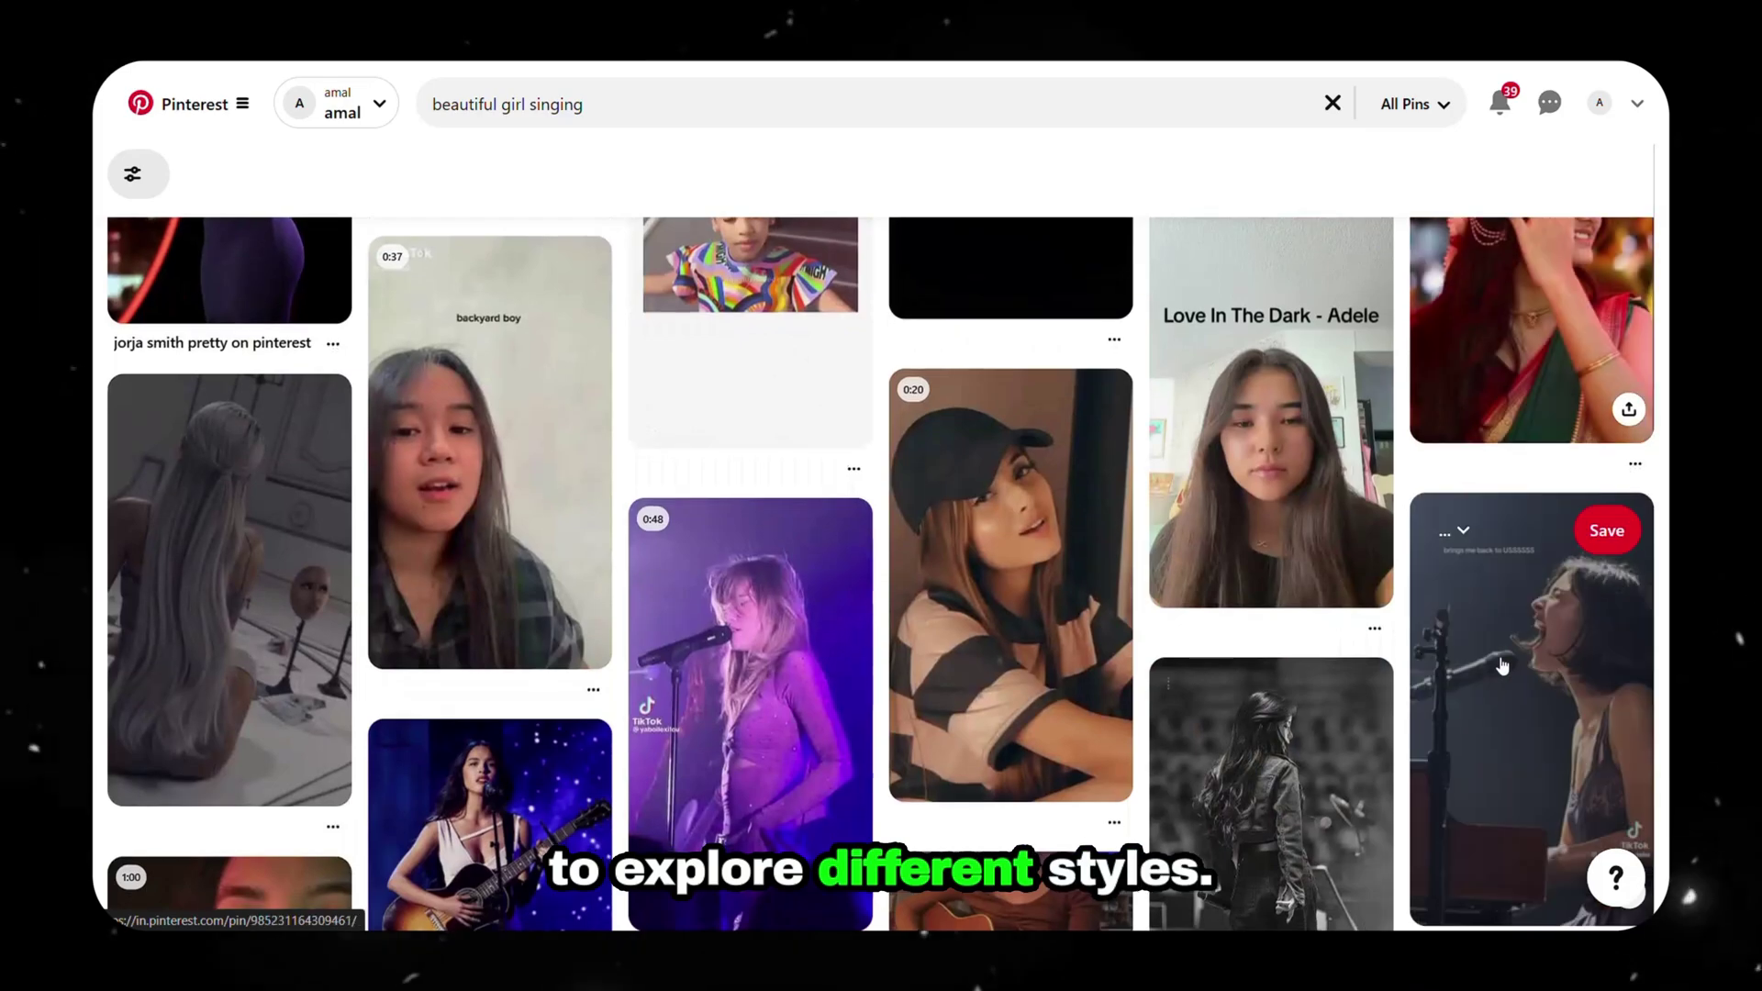
scroll(1502, 665, down, 4)
click(467, 523)
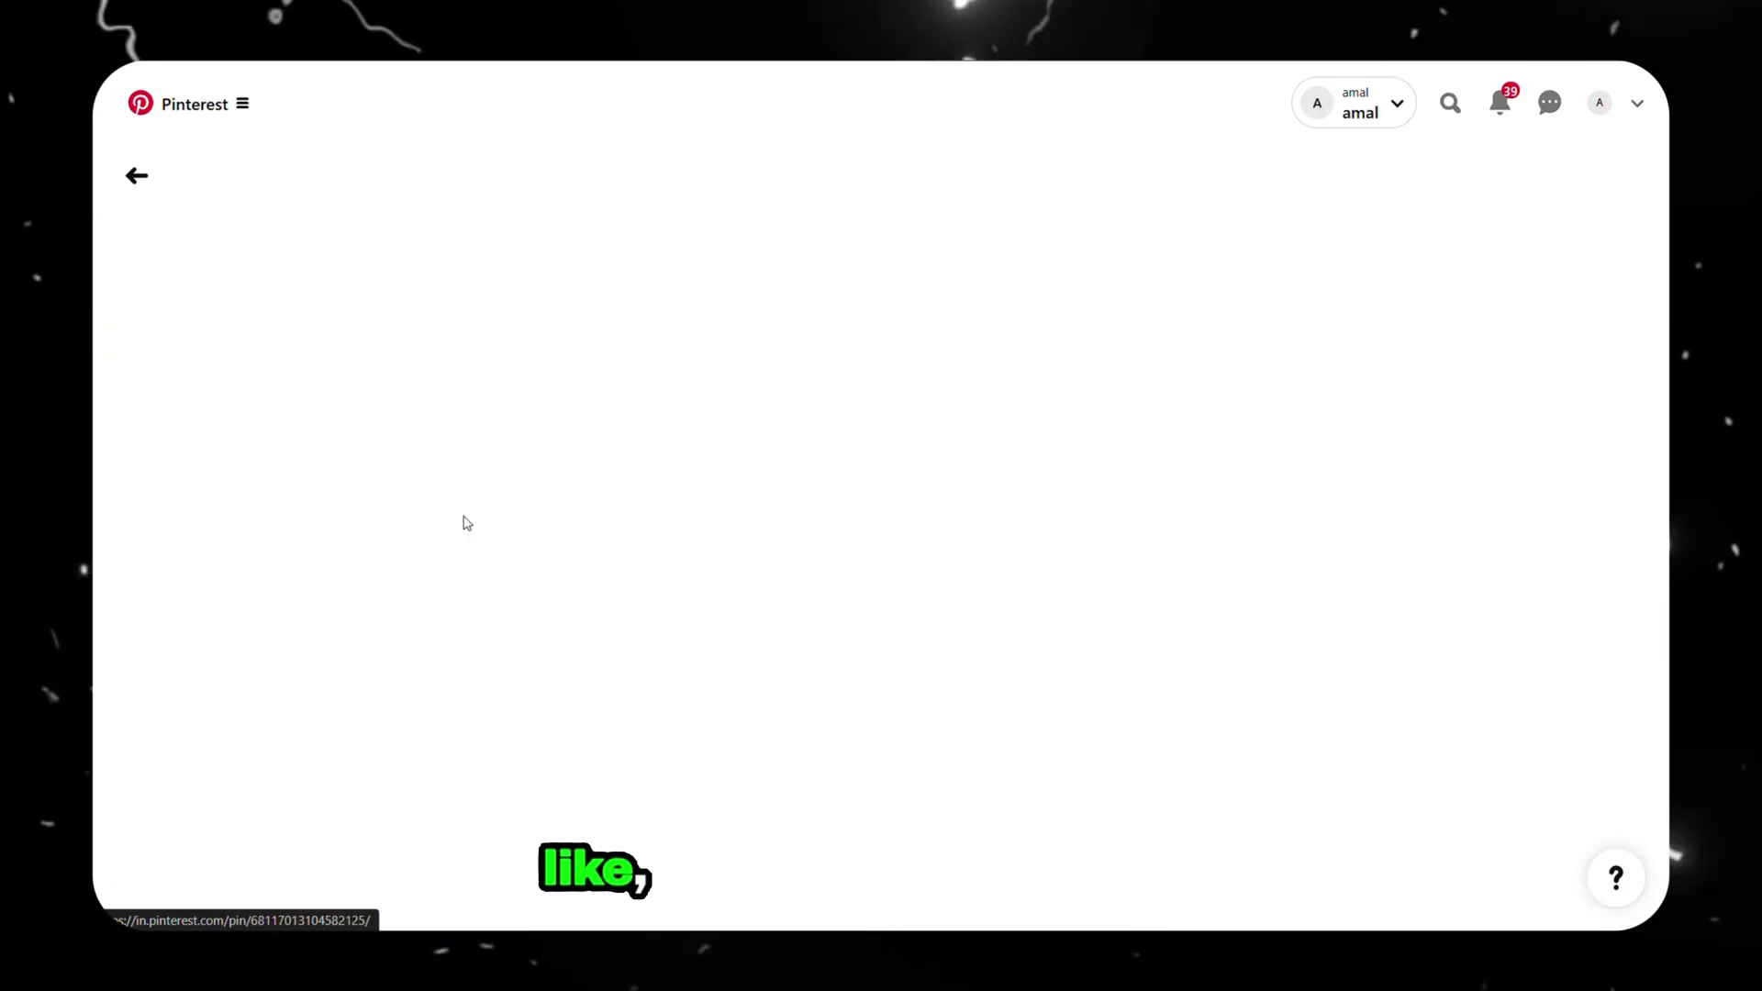
click(399, 178)
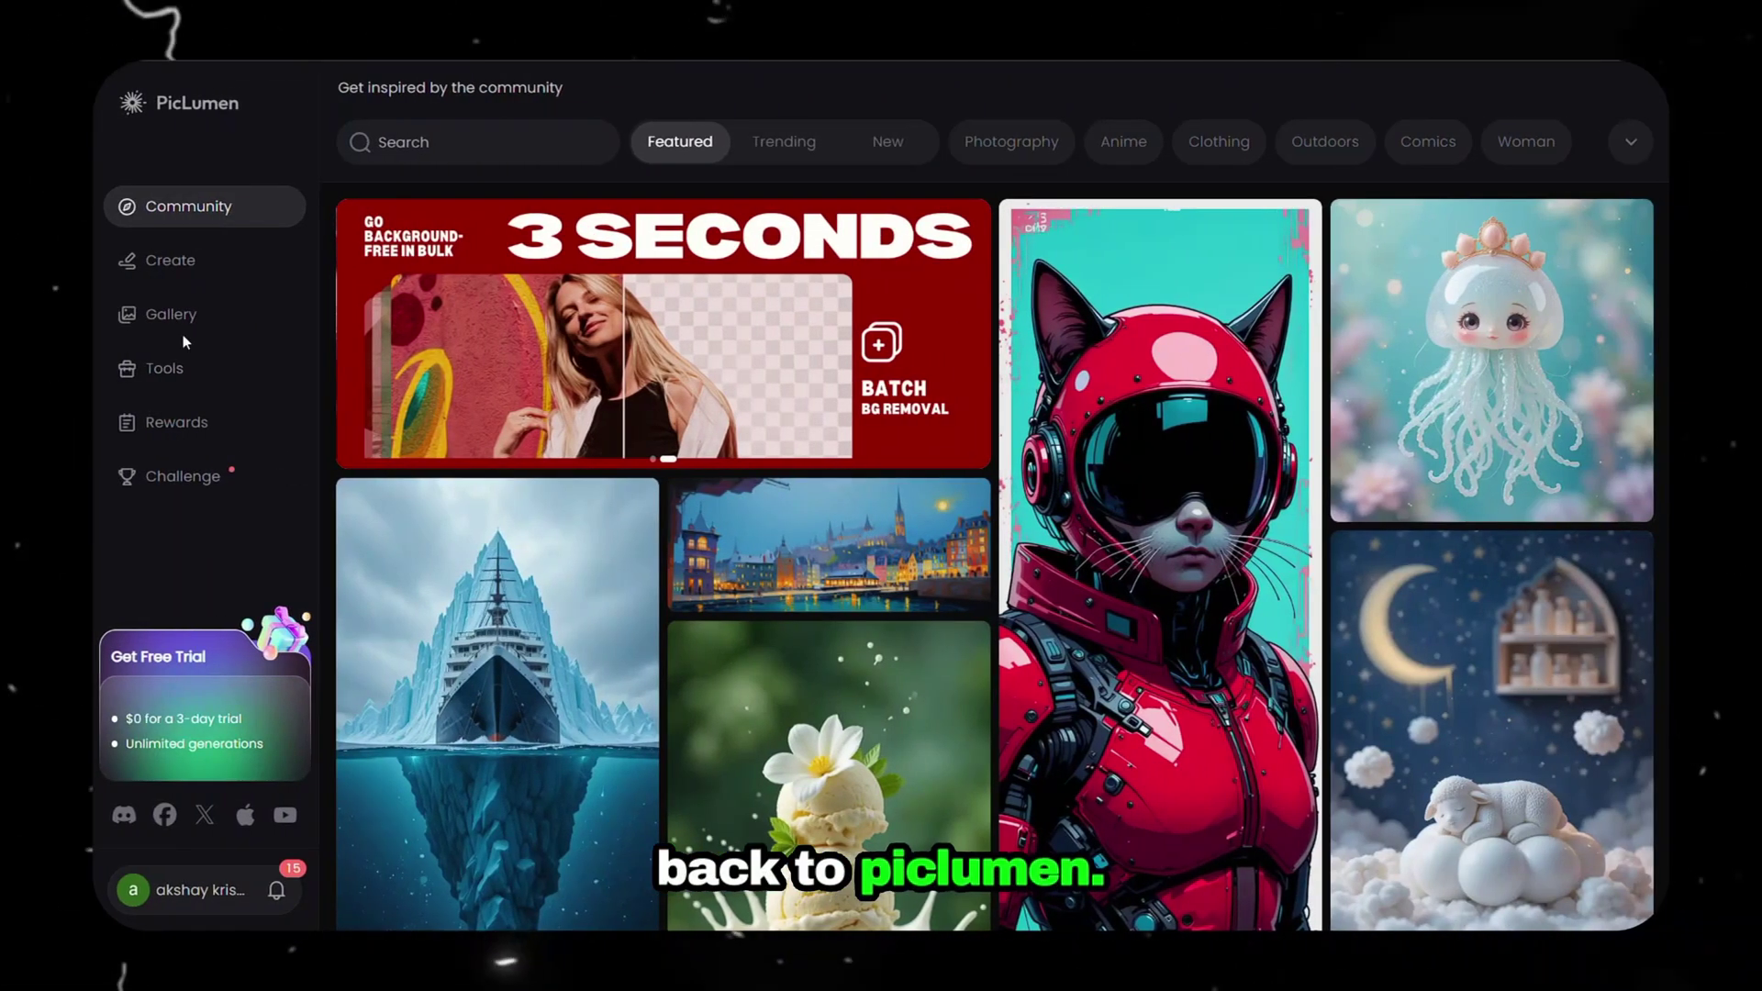
- Turn the uploaded guitar-singer photo into a text prompt with Describe Image, then go to Create
click(186, 372)
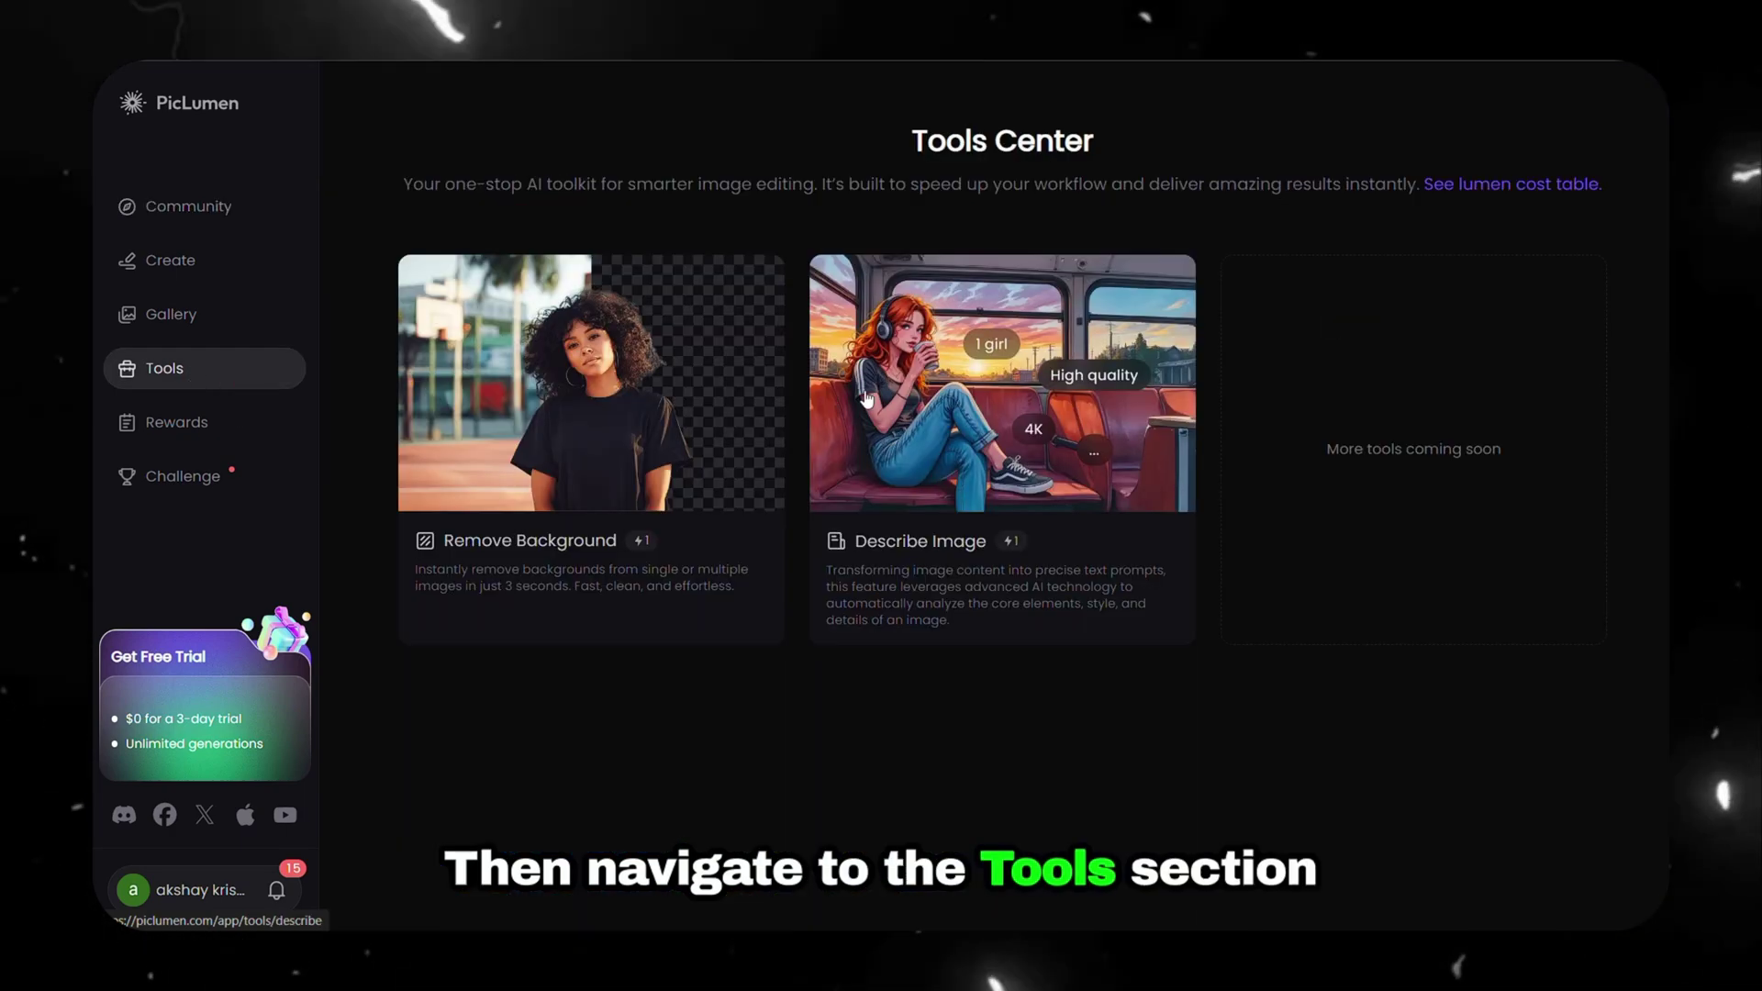
click(928, 421)
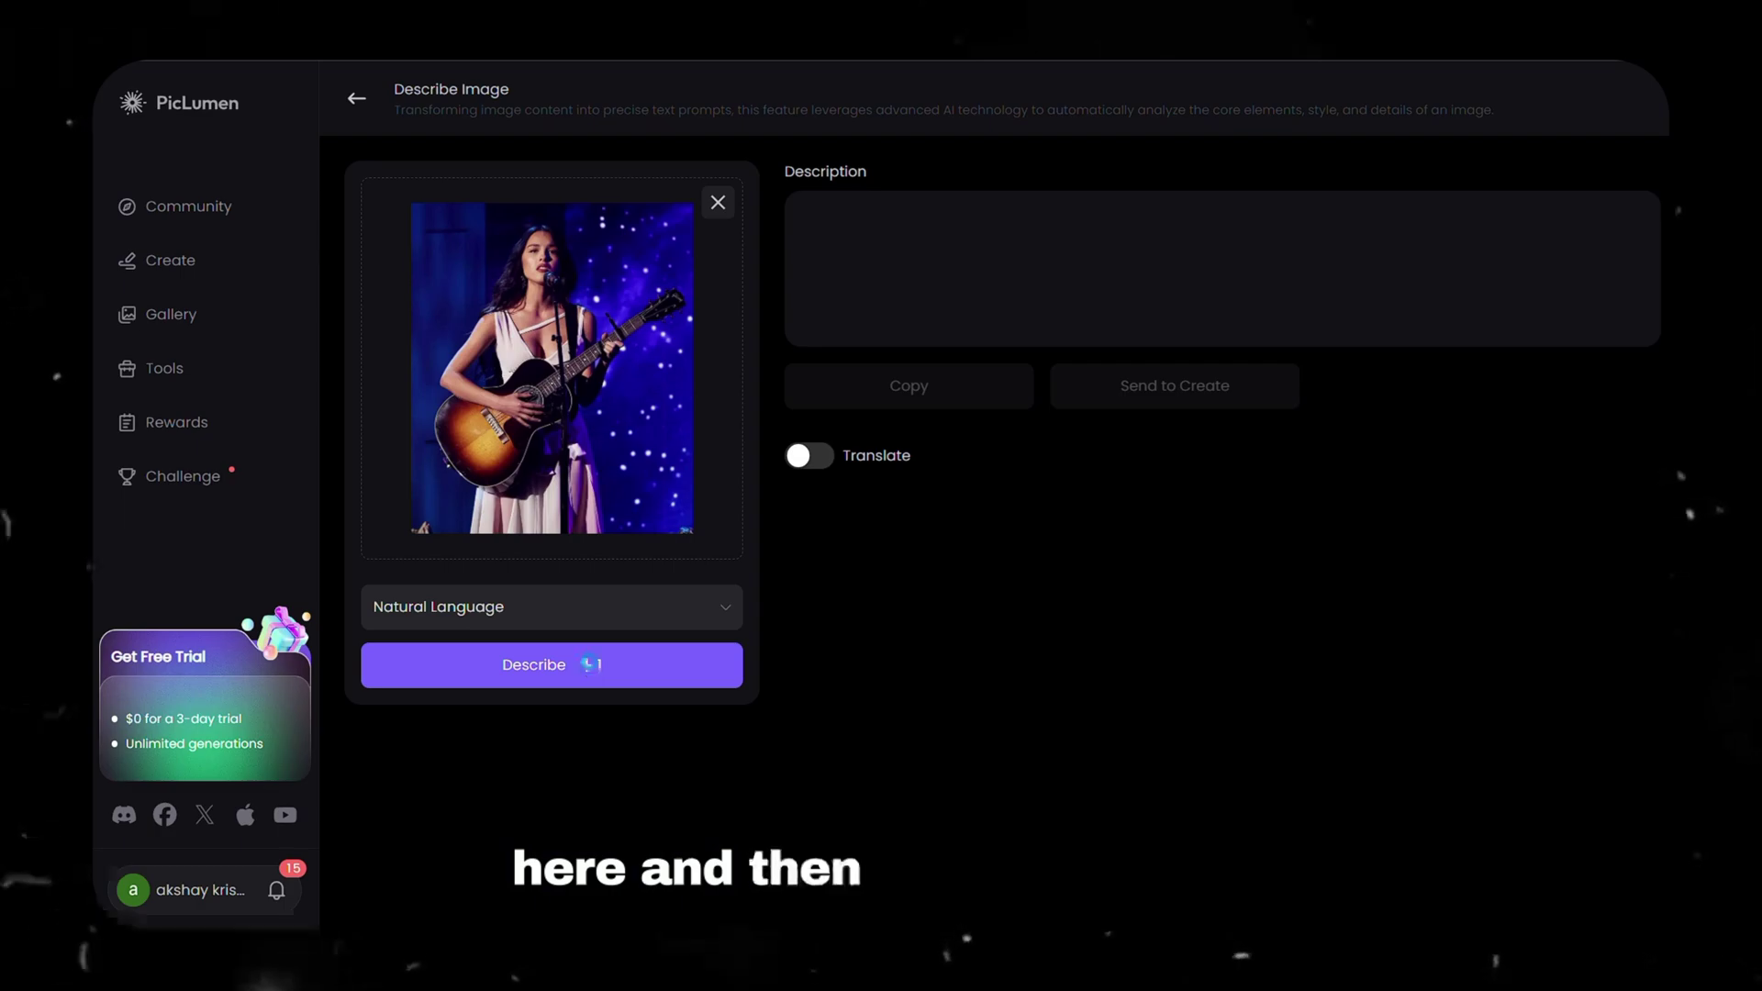
click(592, 672)
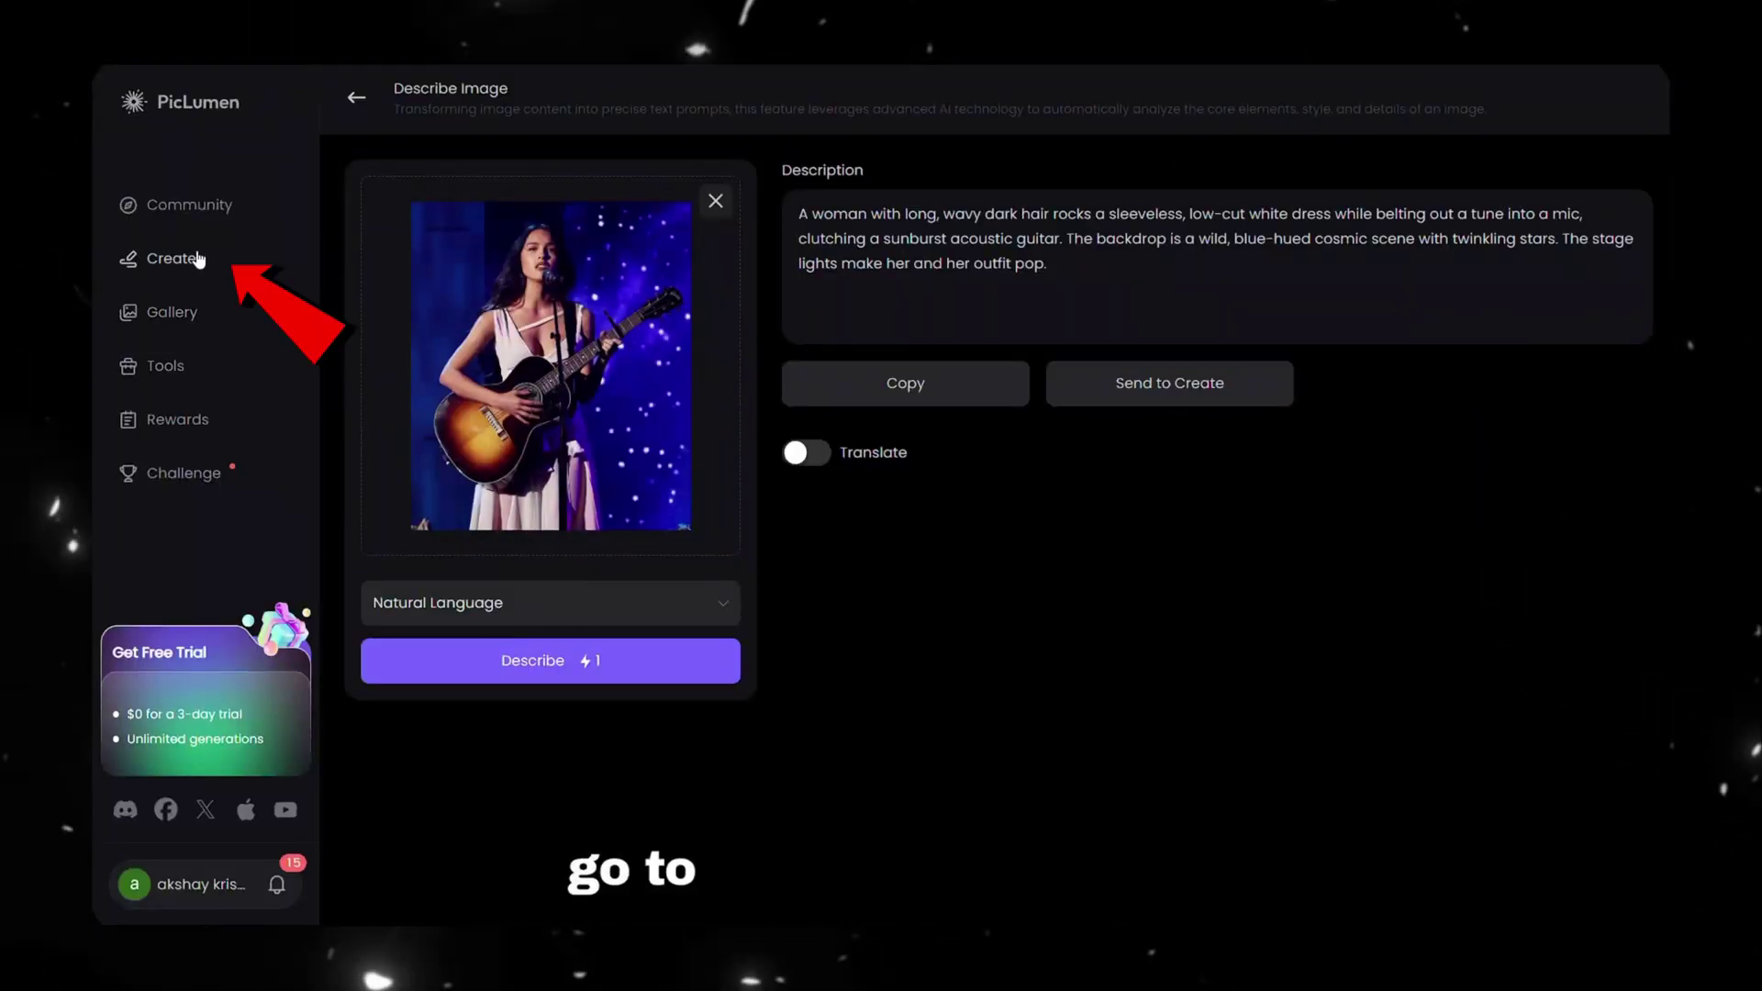
click(198, 260)
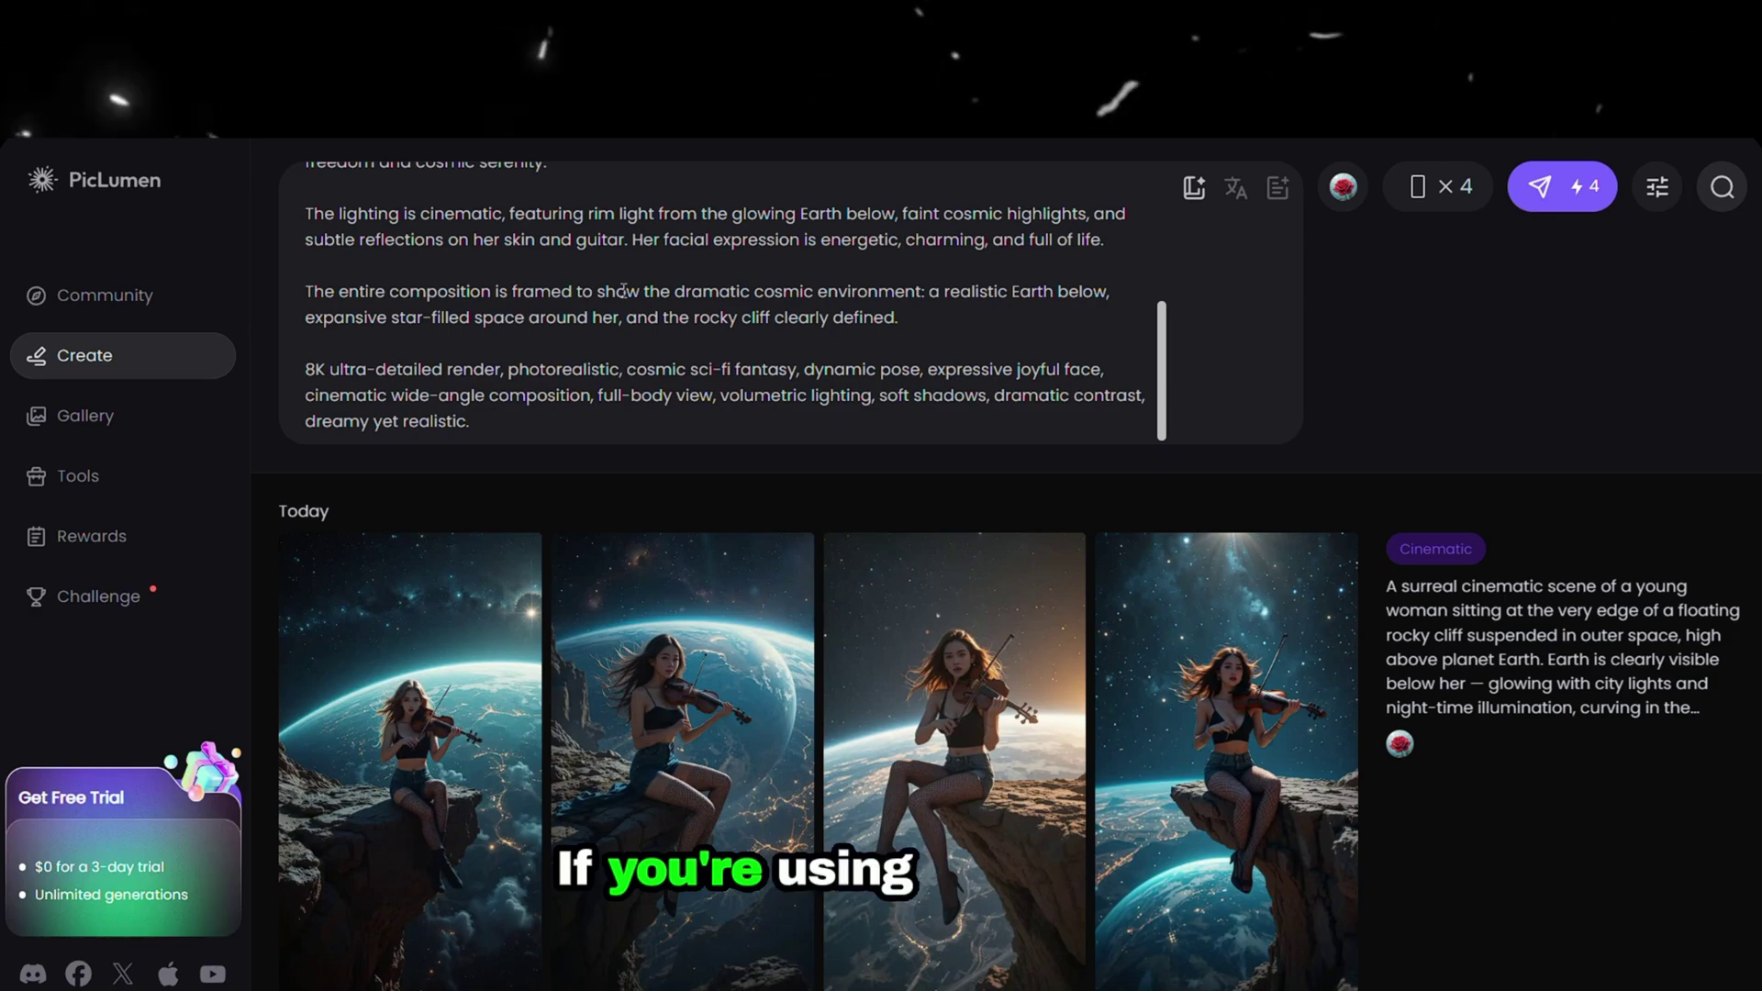
- Review the space guitarist prompt and bring up the Prompt Helper's Prompt Magic style presets
scroll(623, 291, up, 5)
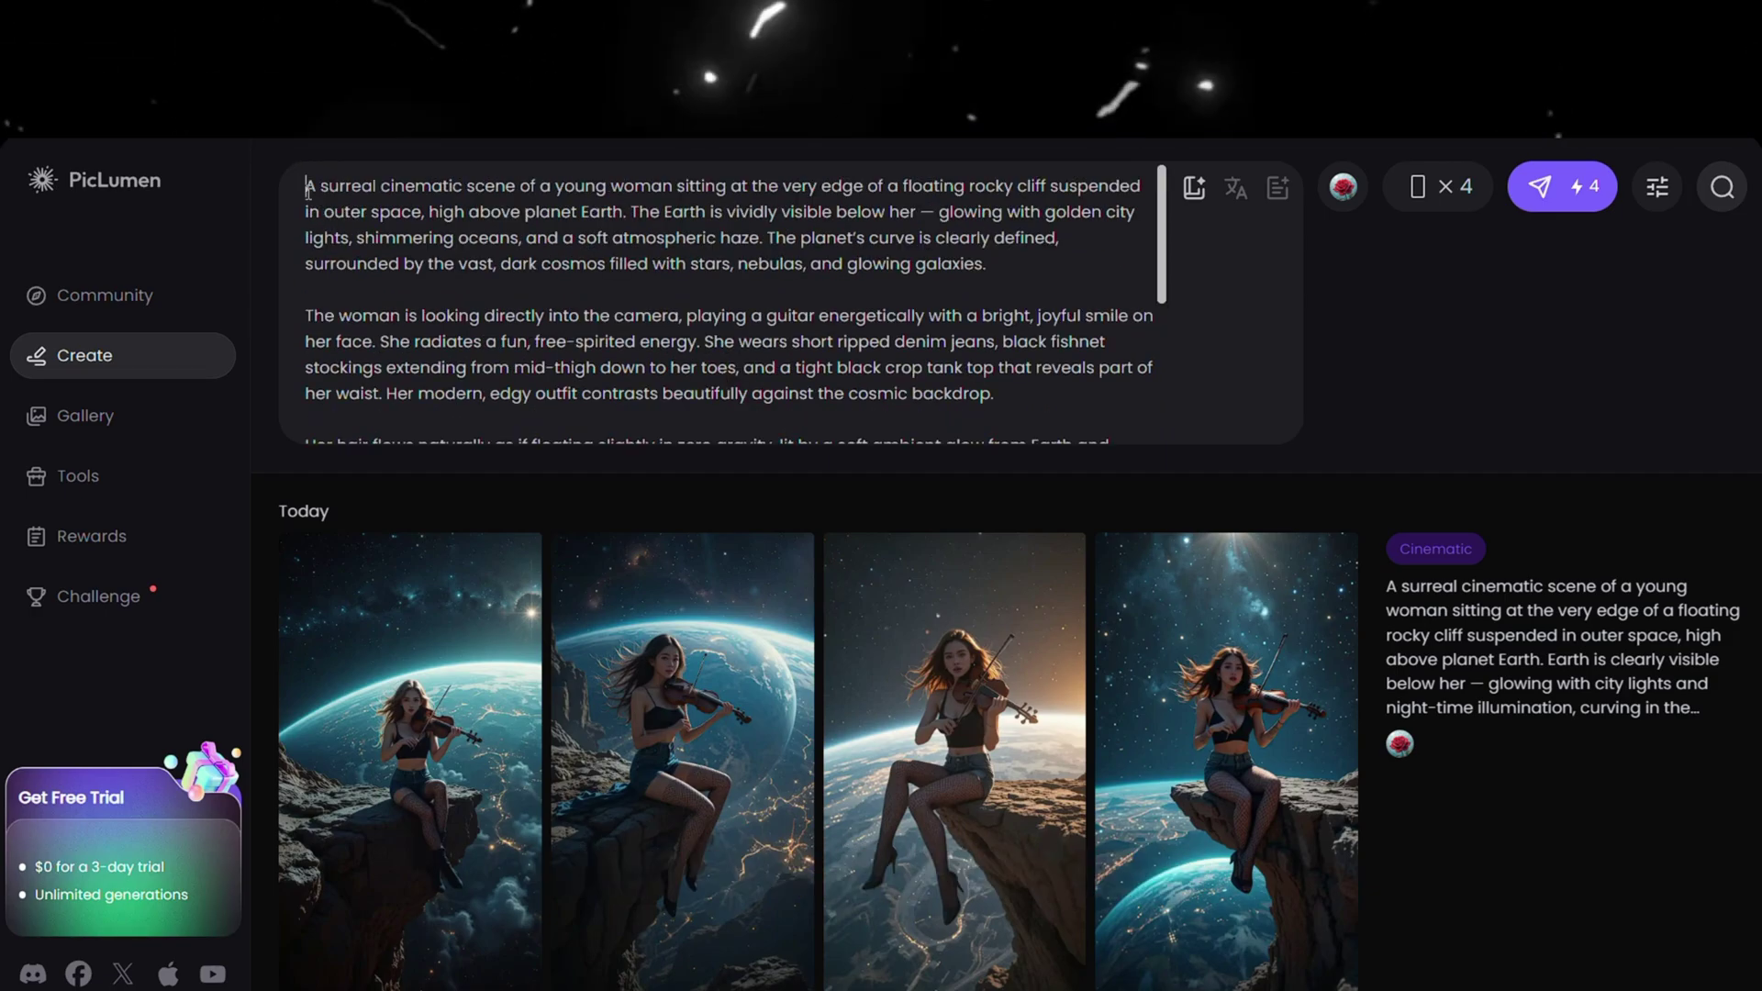
drag(647, 246, 626, 430)
scroll(642, 404, up, 5)
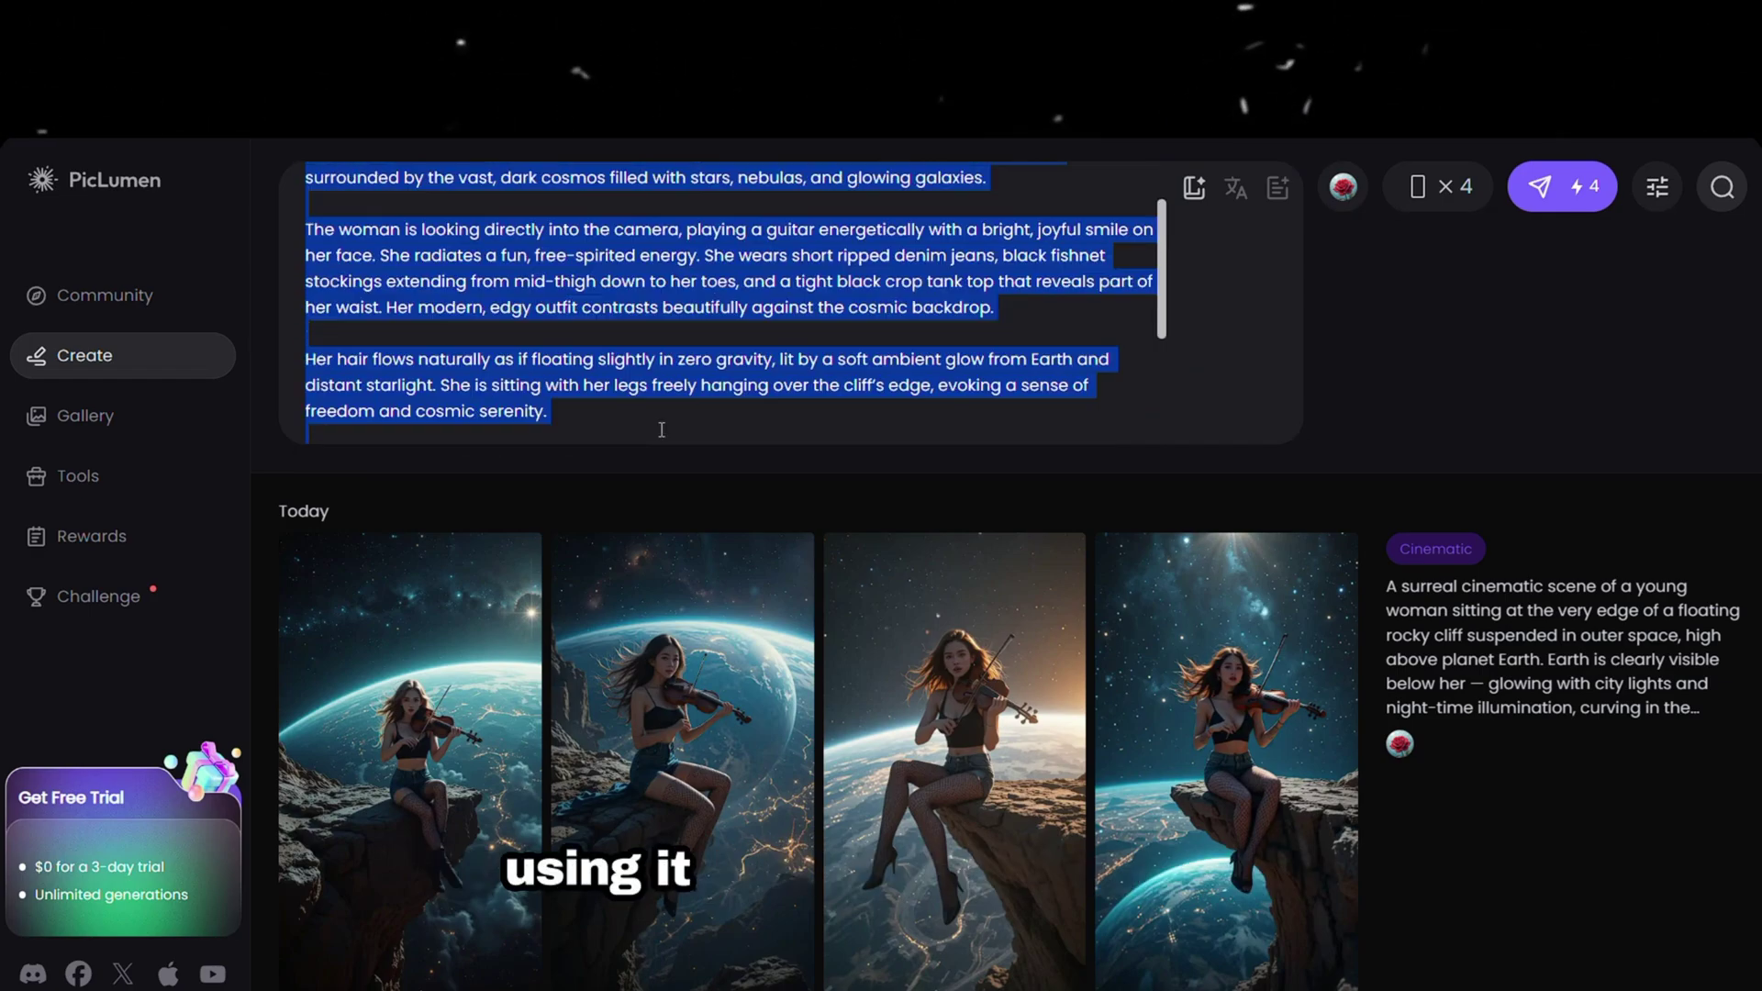
click(614, 363)
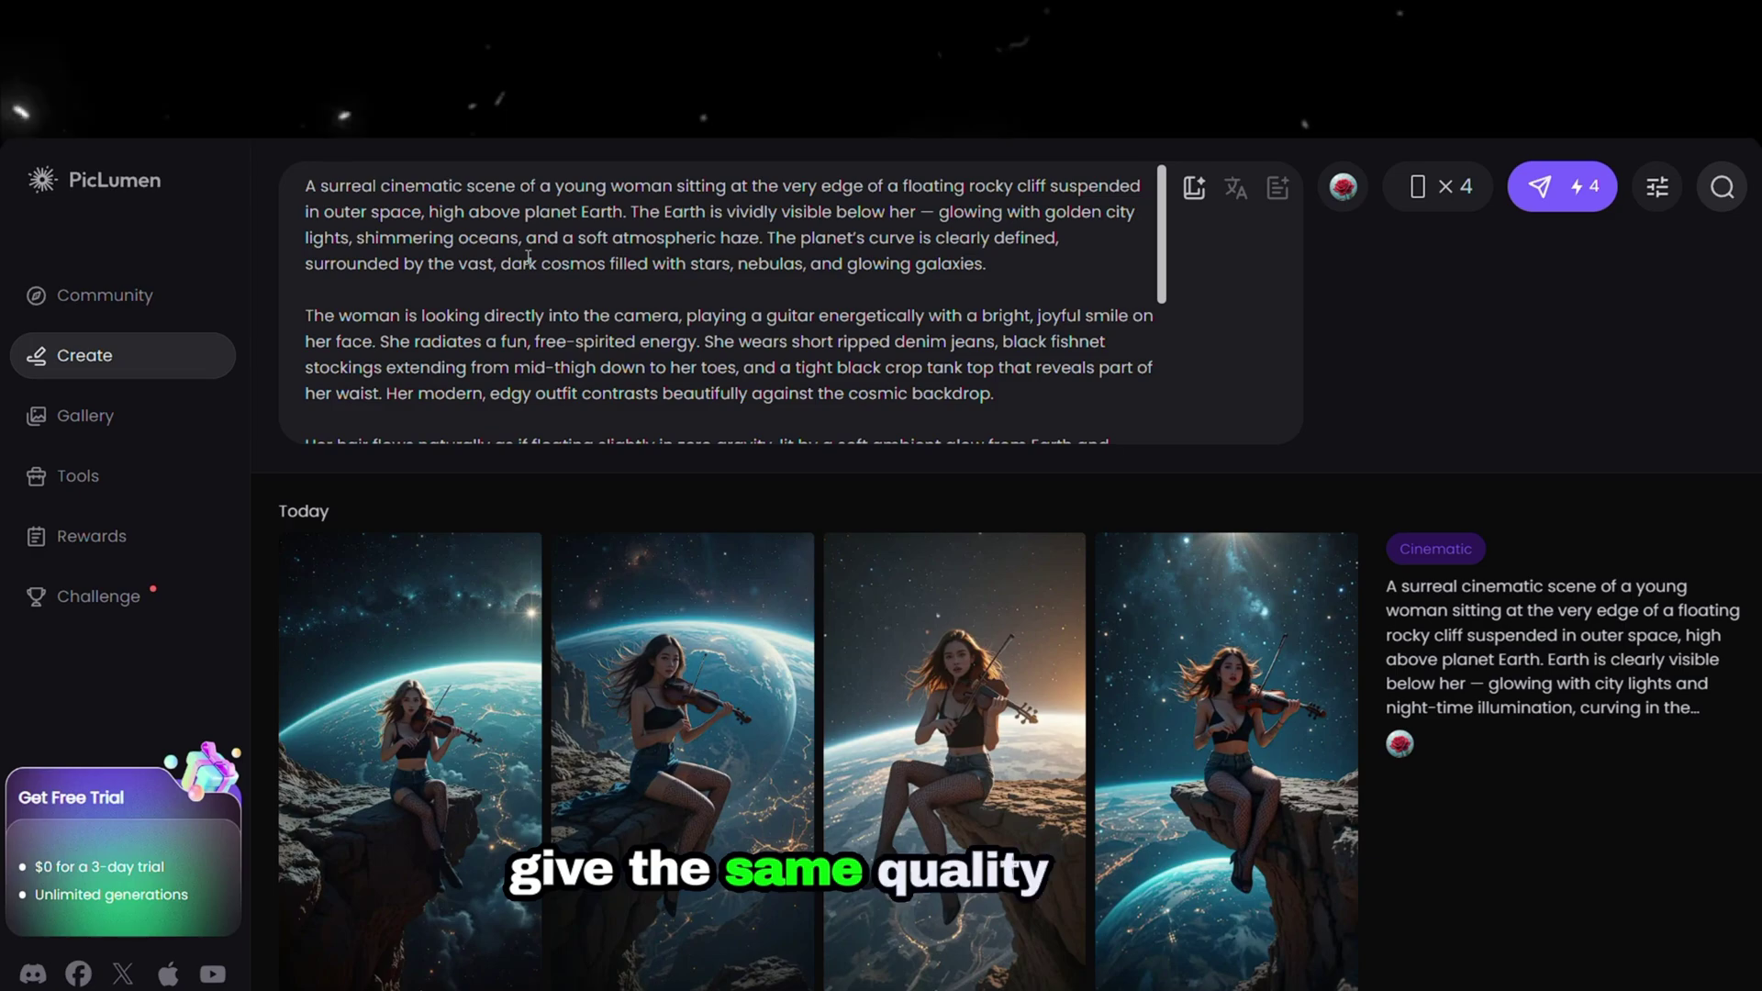
click(1190, 190)
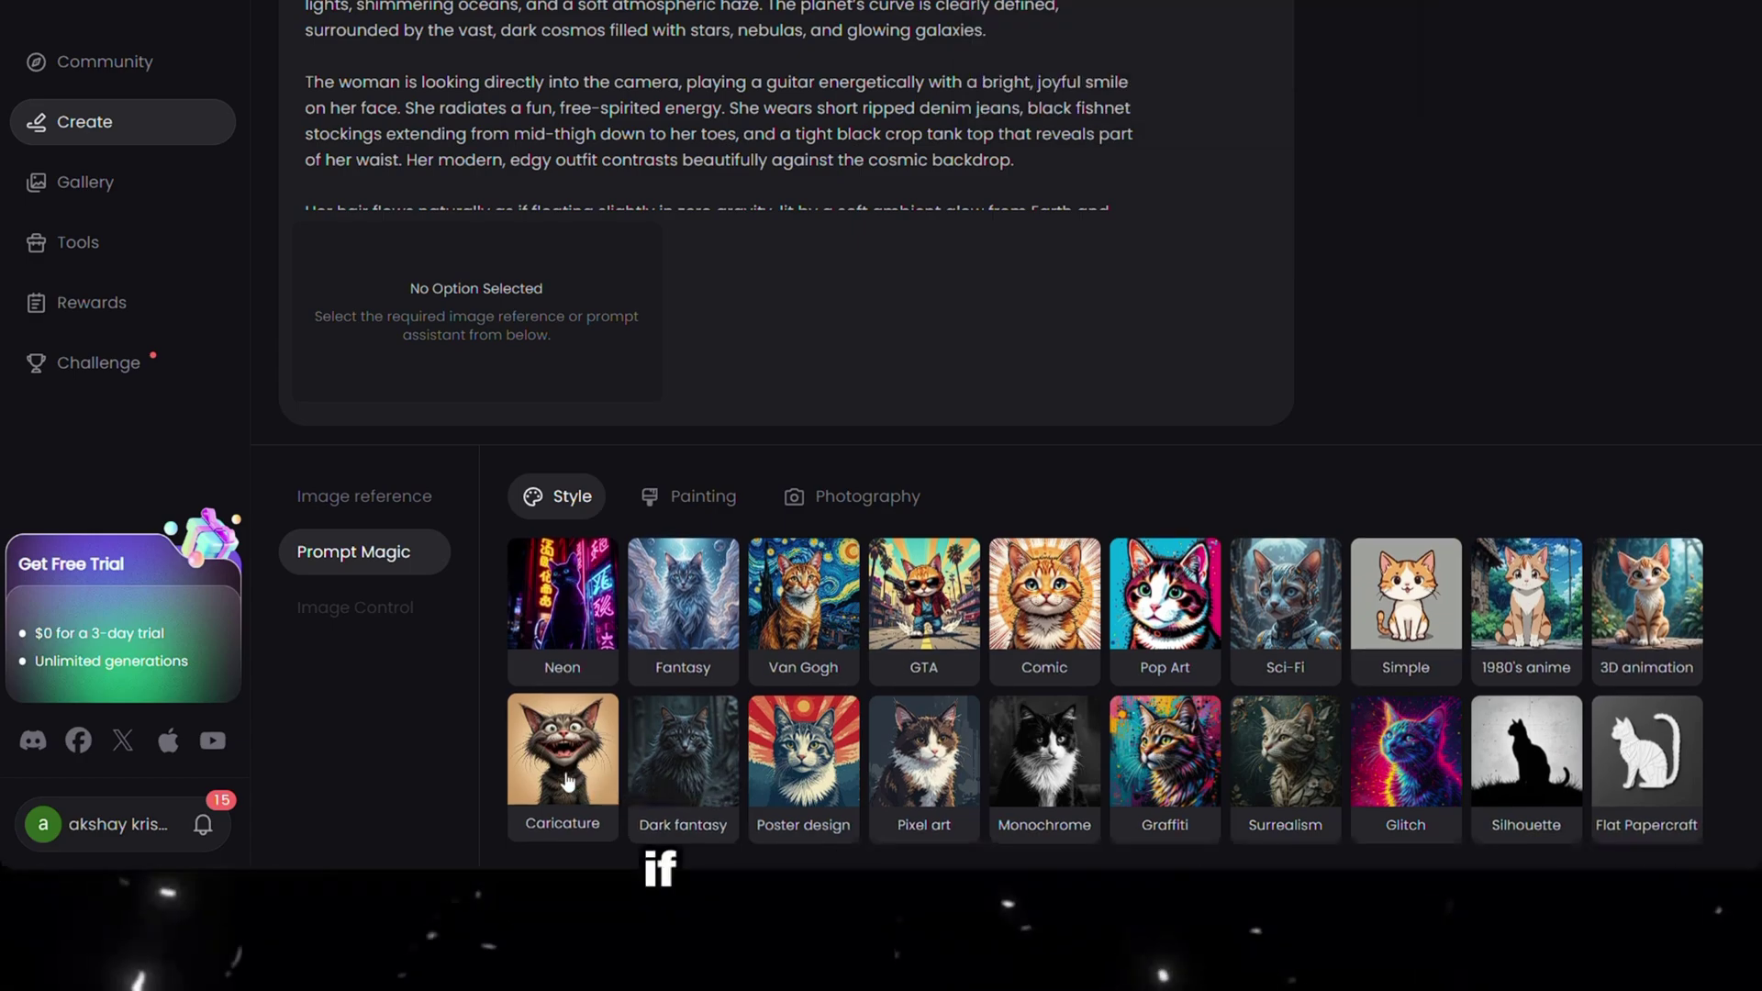
- Apply the Photography > Cinematic style, preview Image reference and pose controls, and show the model list
click(866, 500)
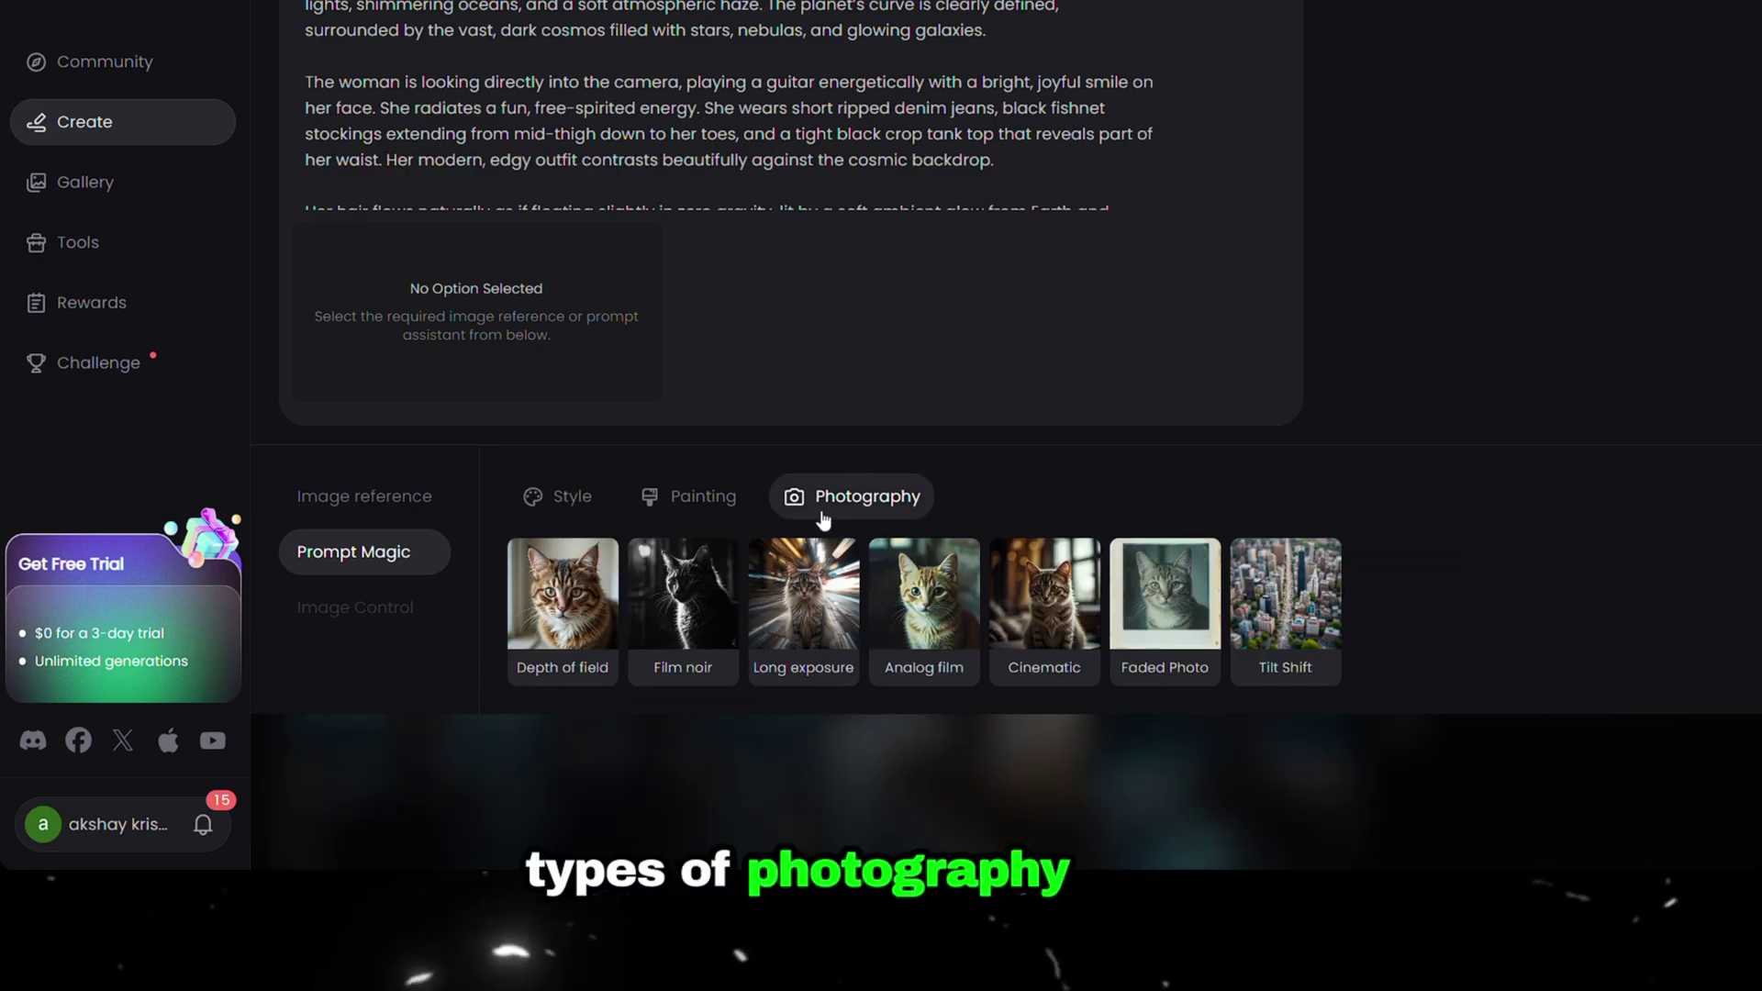
click(1037, 637)
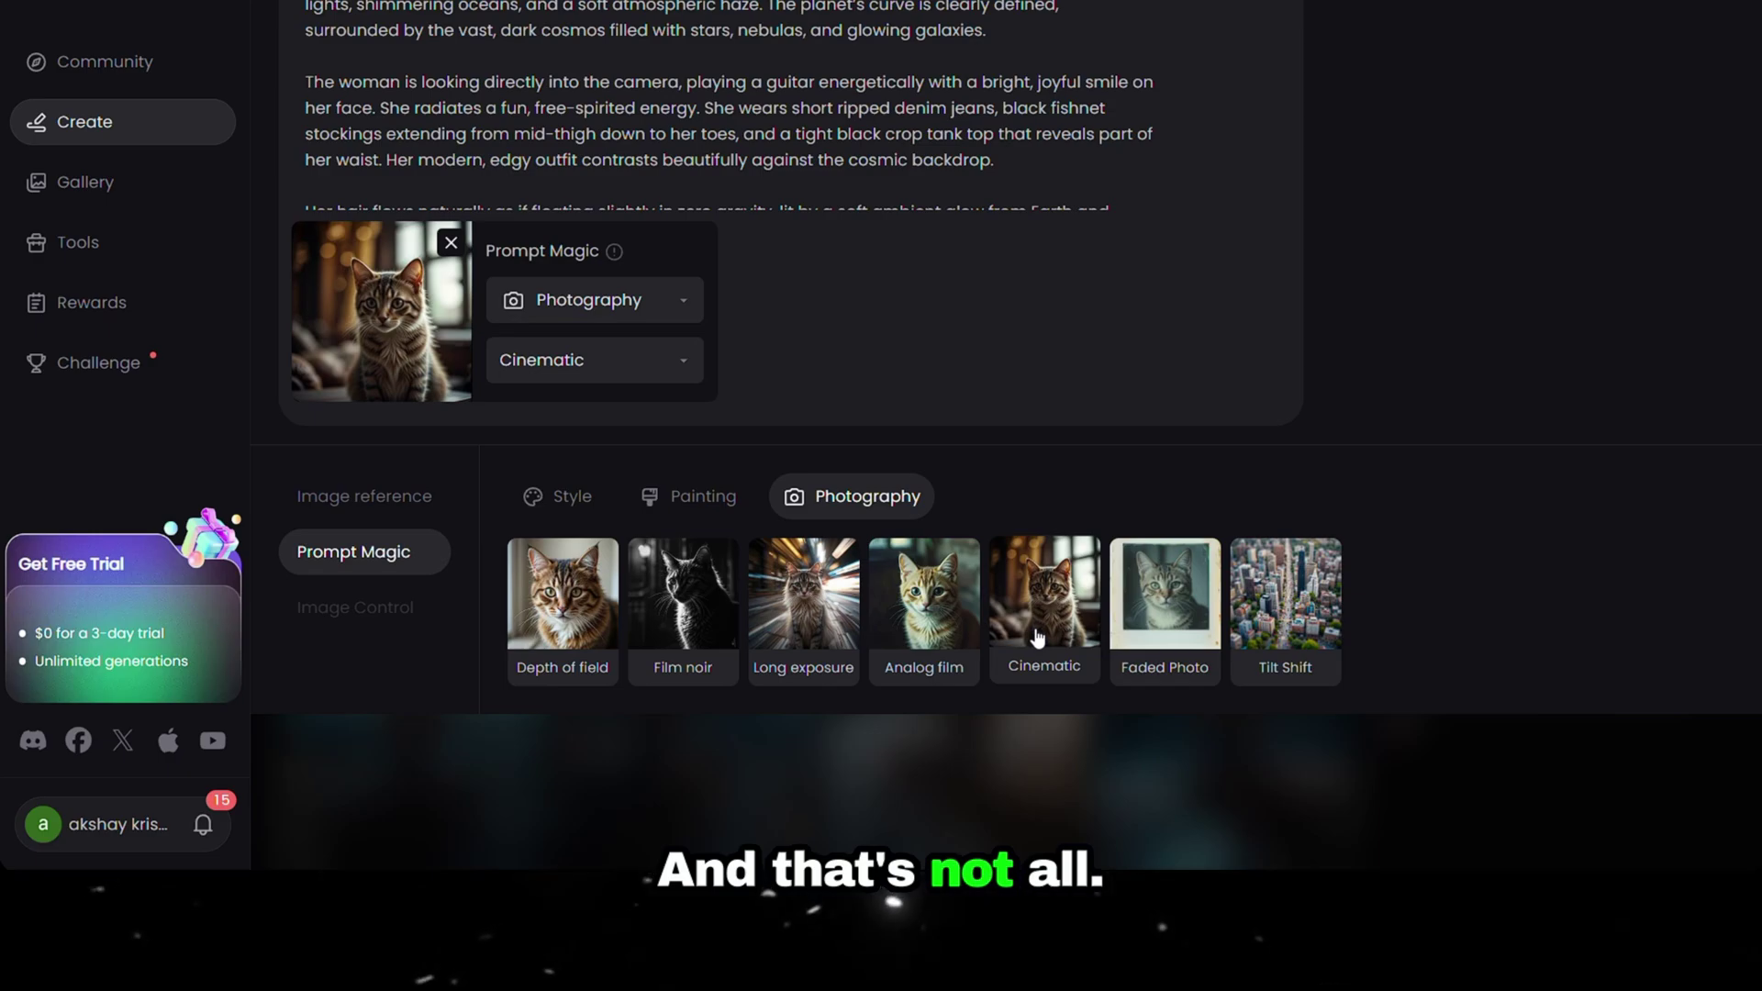
click(345, 500)
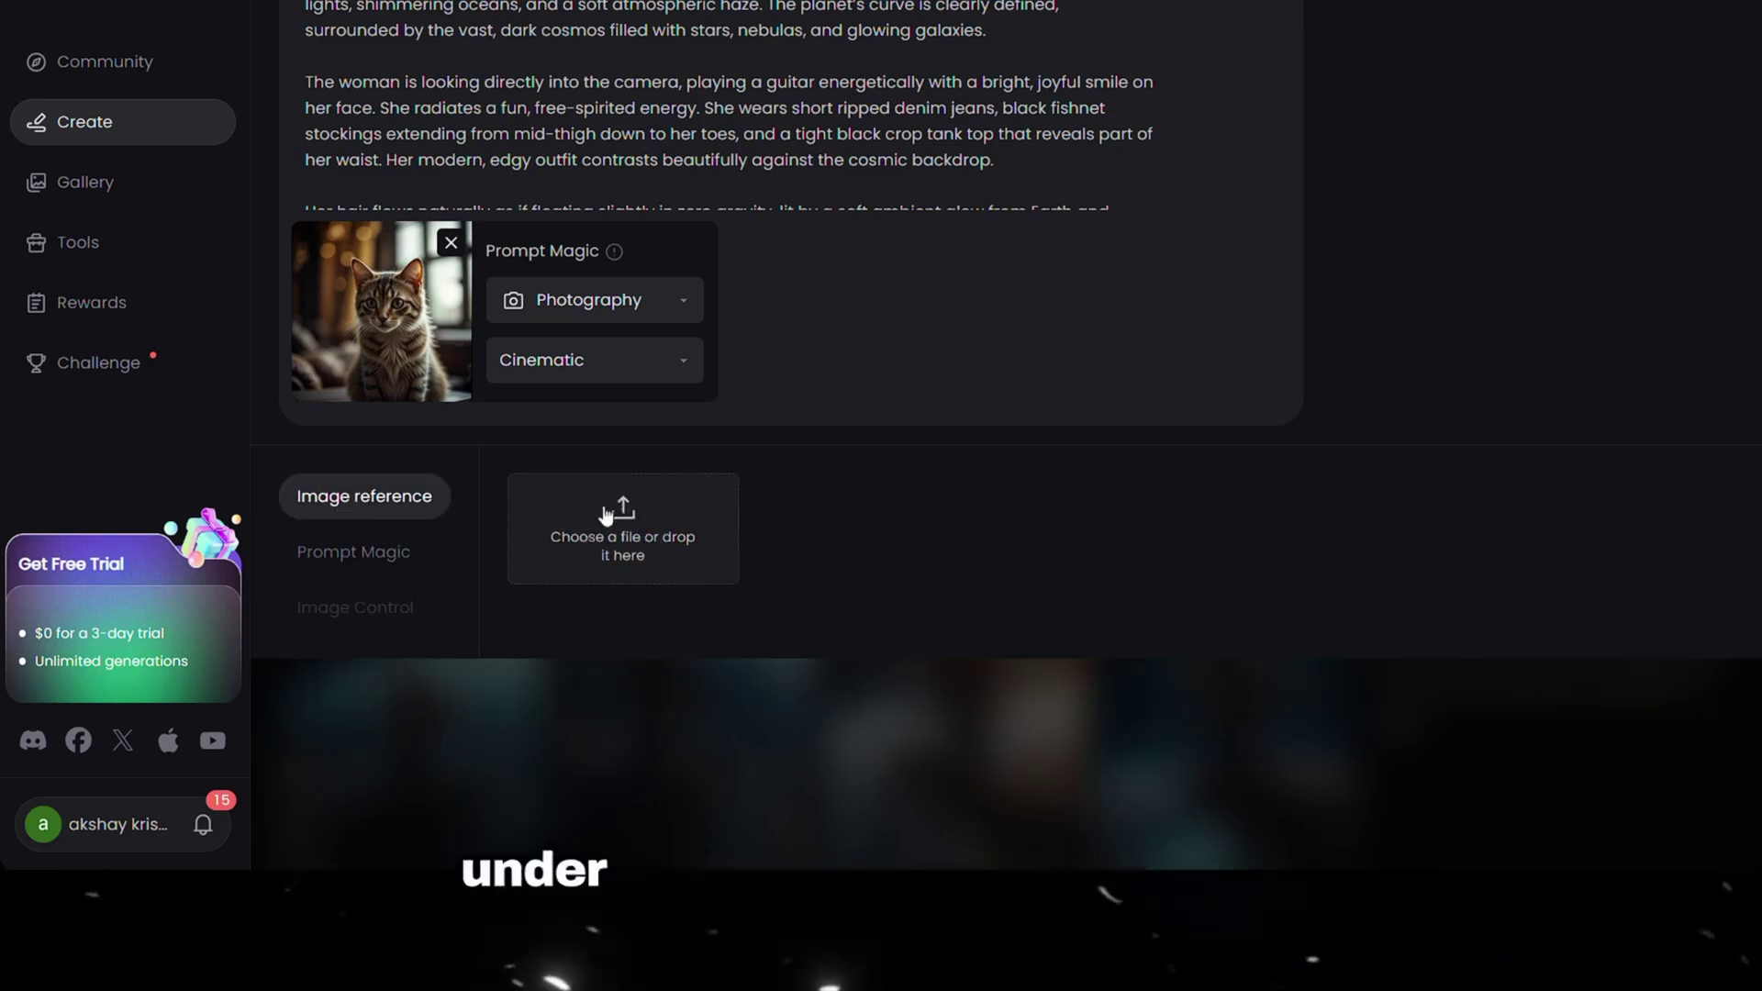
click(385, 611)
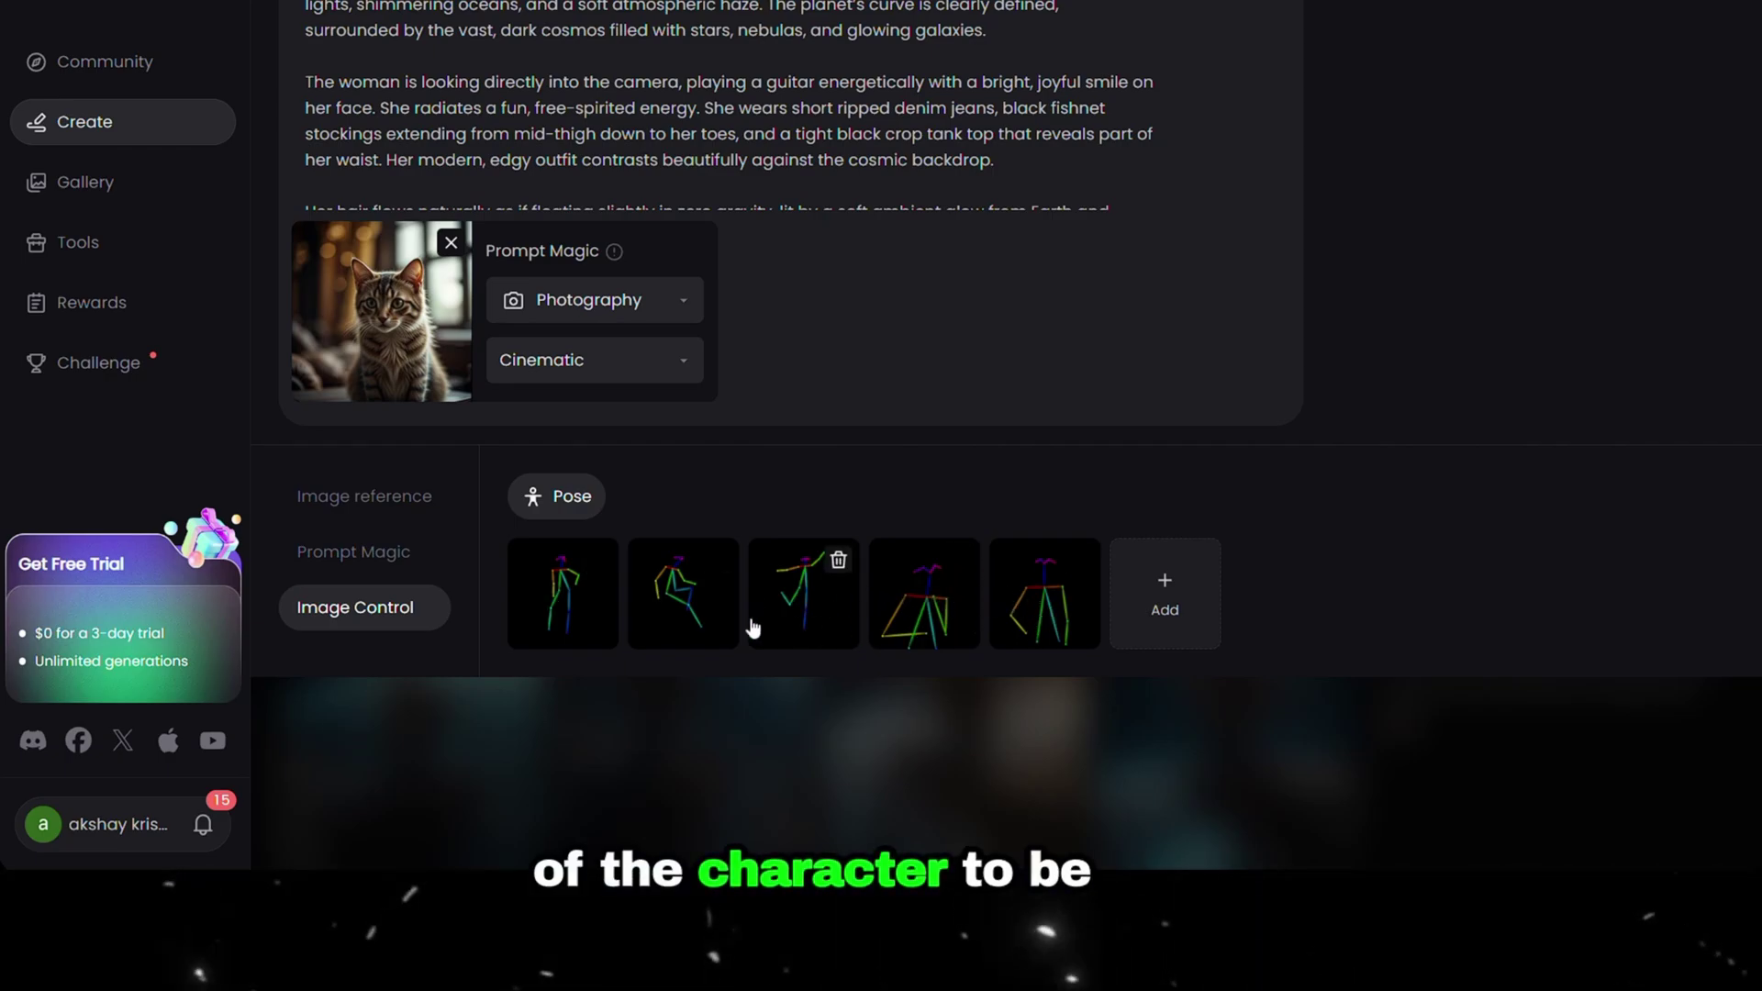
click(1166, 595)
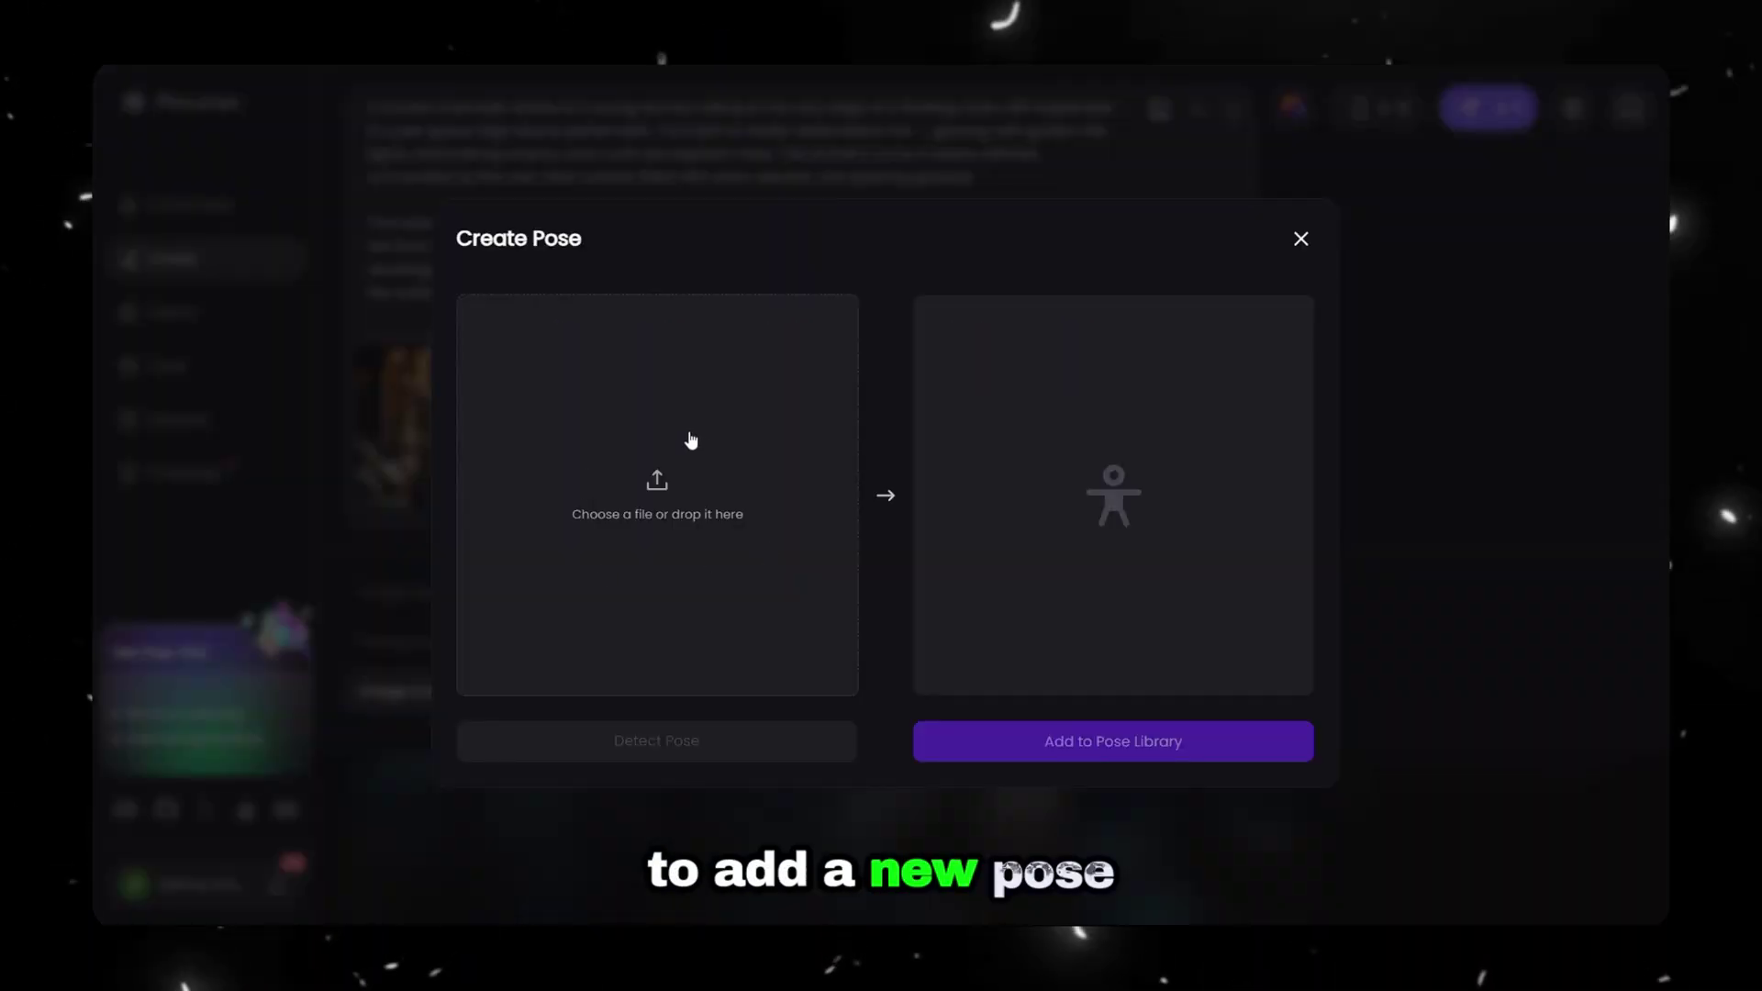
click(1300, 238)
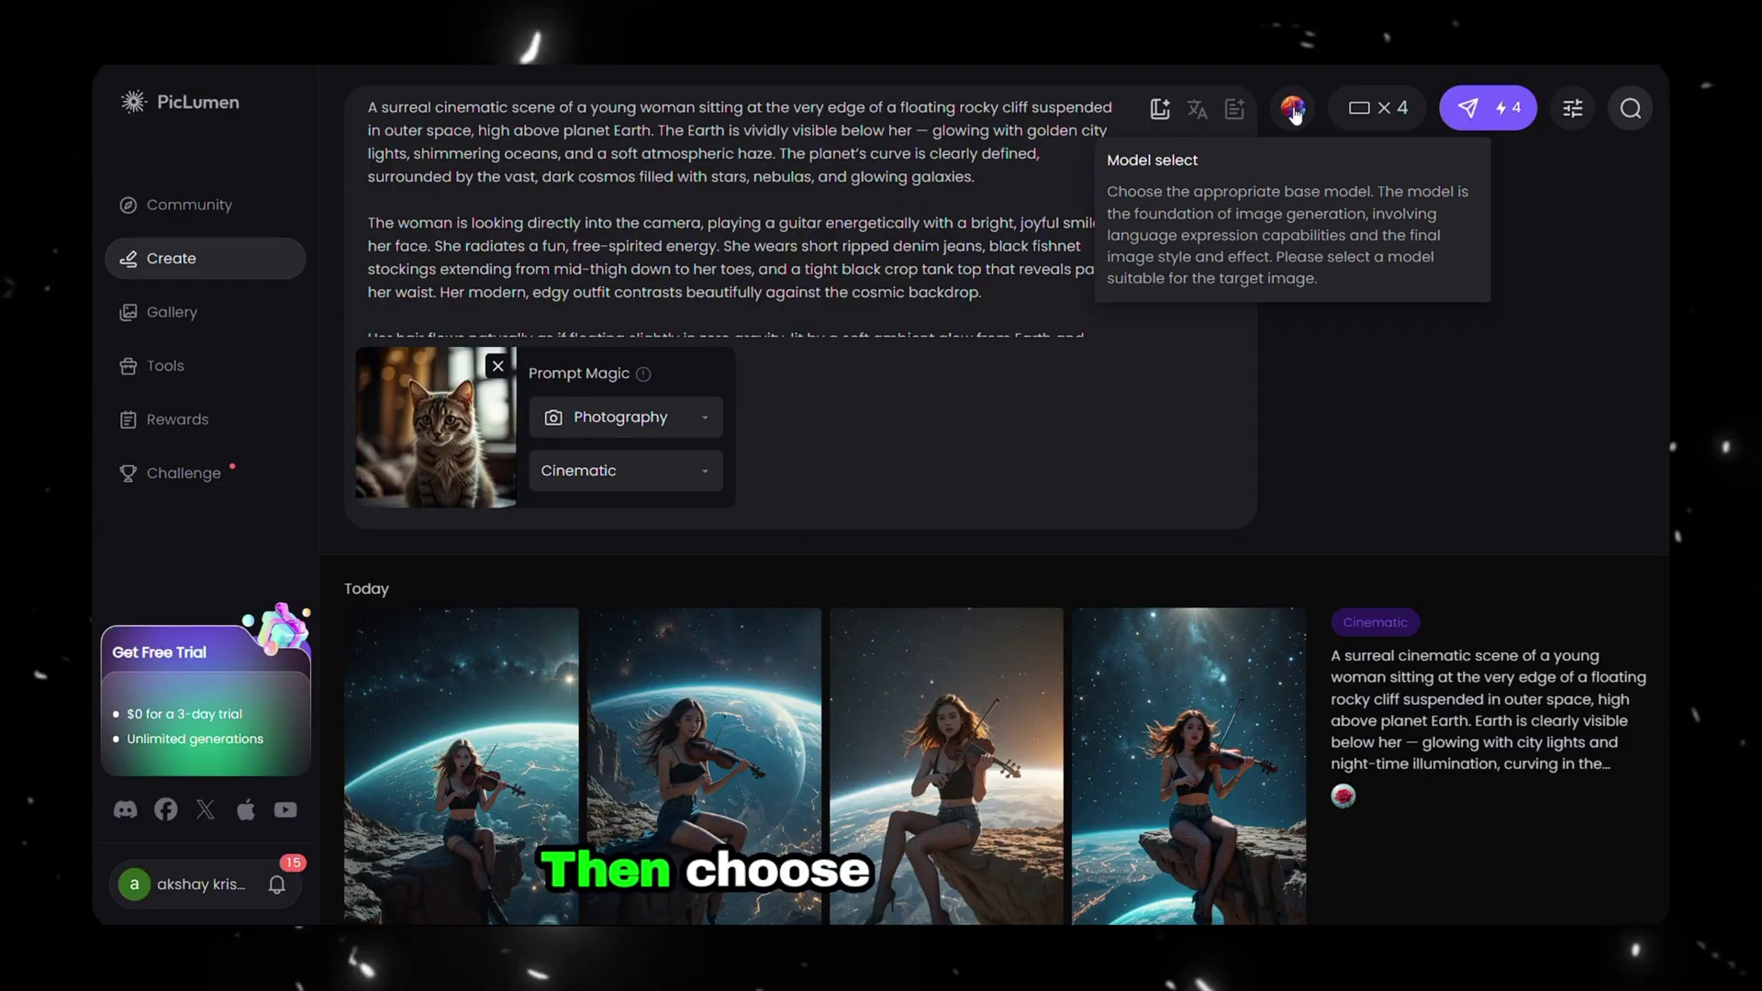
click(1293, 108)
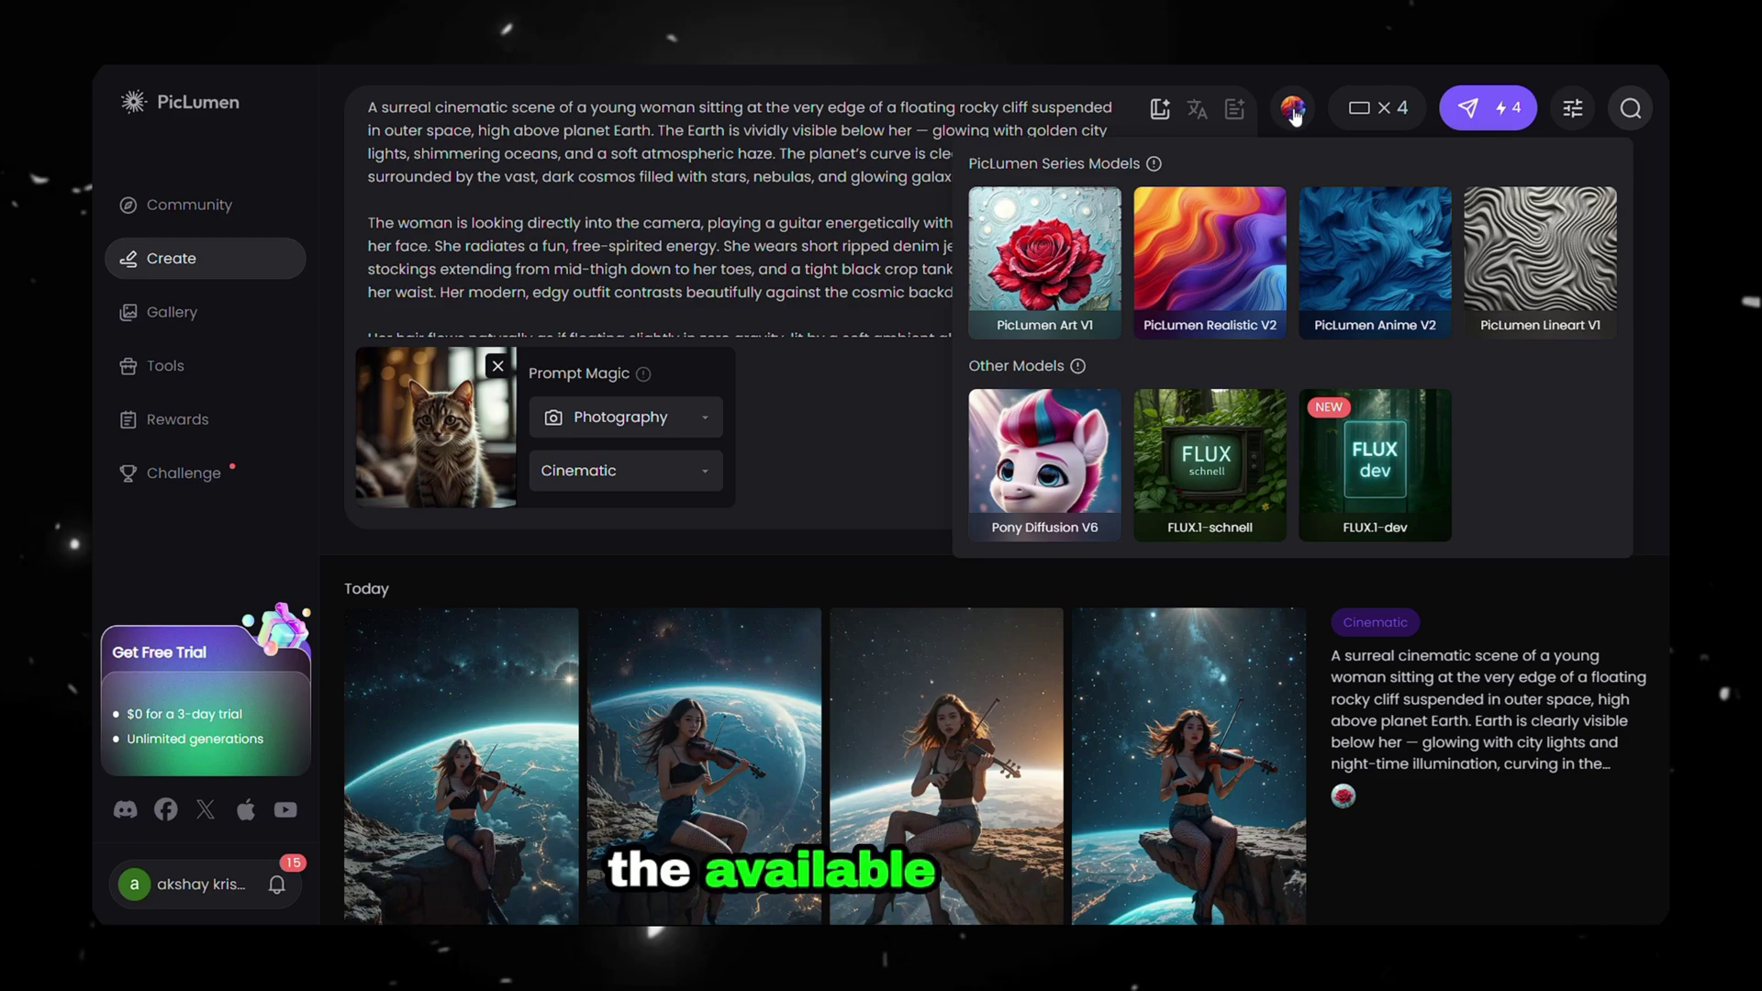
- Generate four 9:16 portrait images with the PicLumen Art V1 model
click(1037, 280)
click(1374, 108)
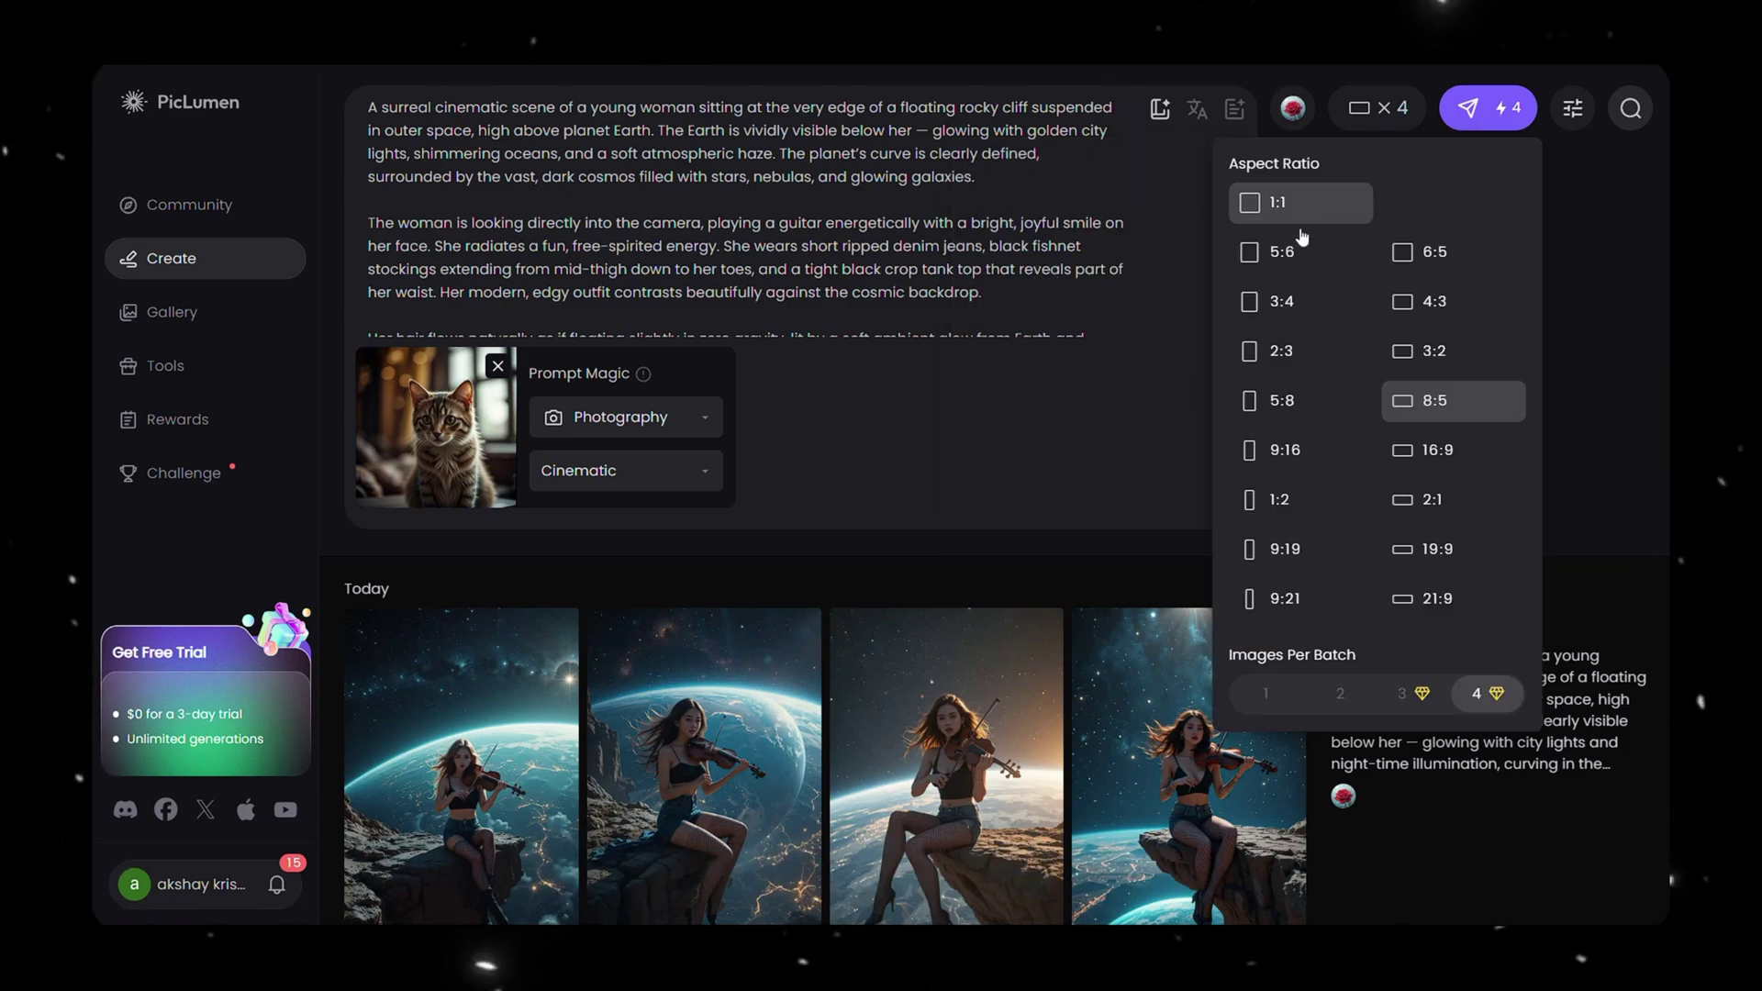
click(1289, 452)
click(1373, 109)
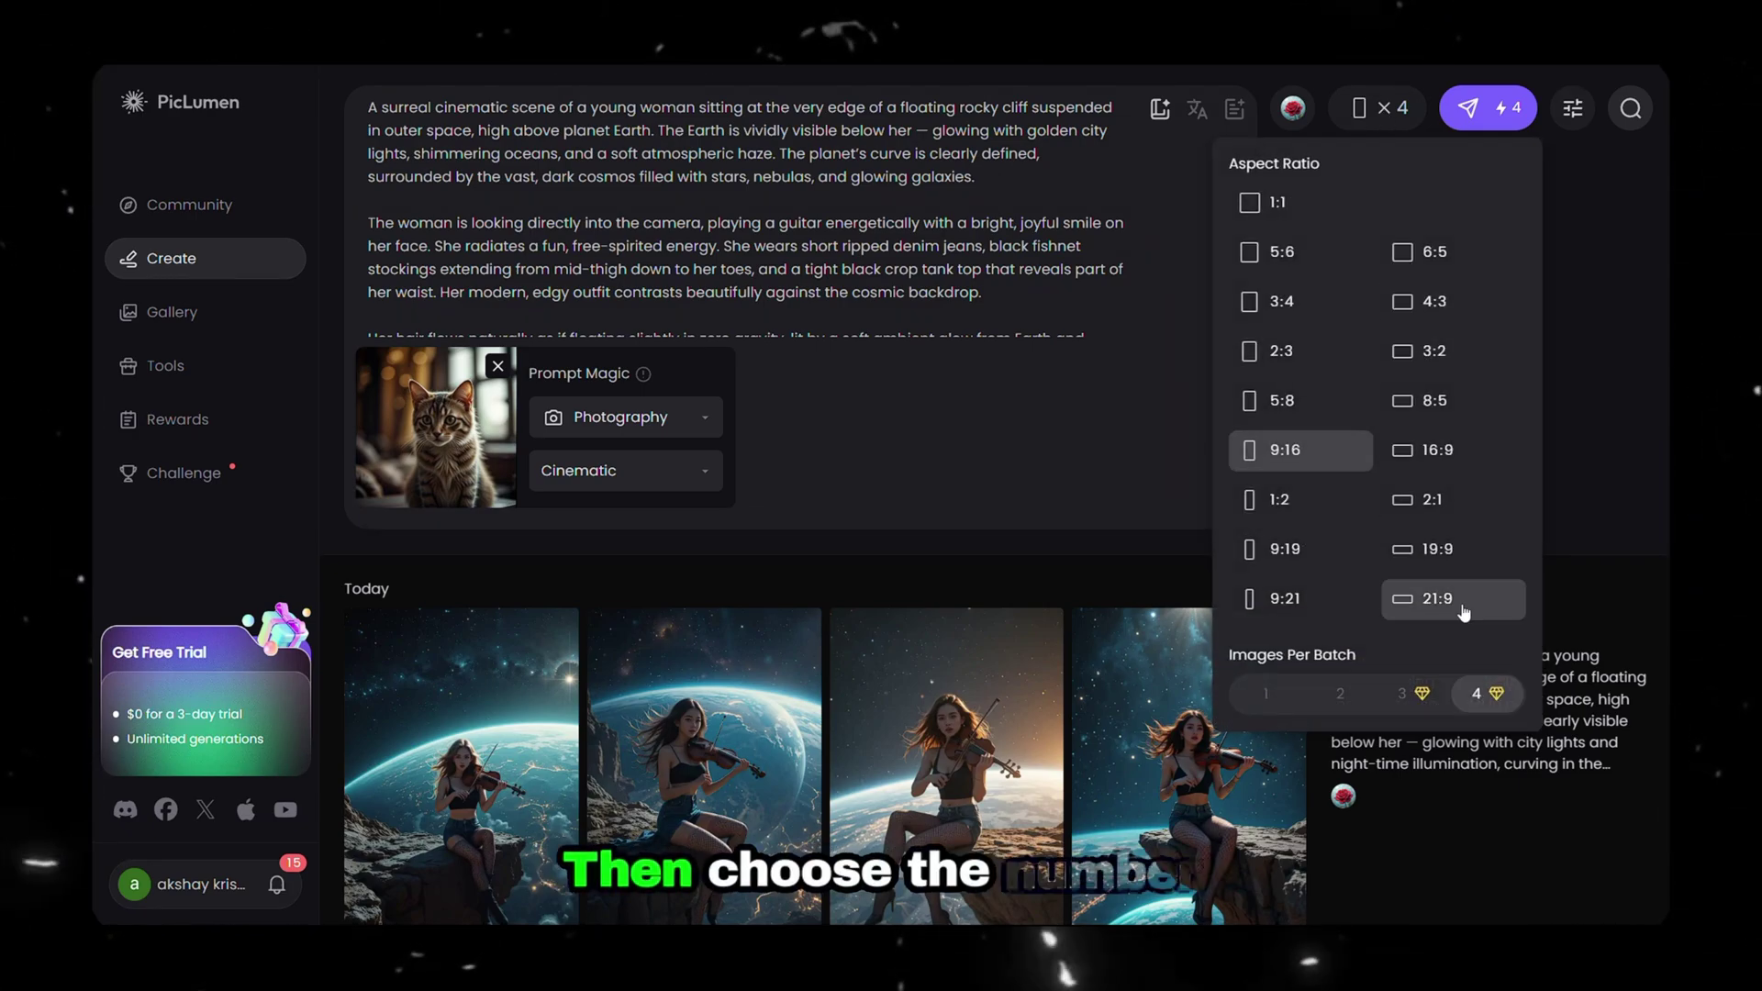
click(1471, 695)
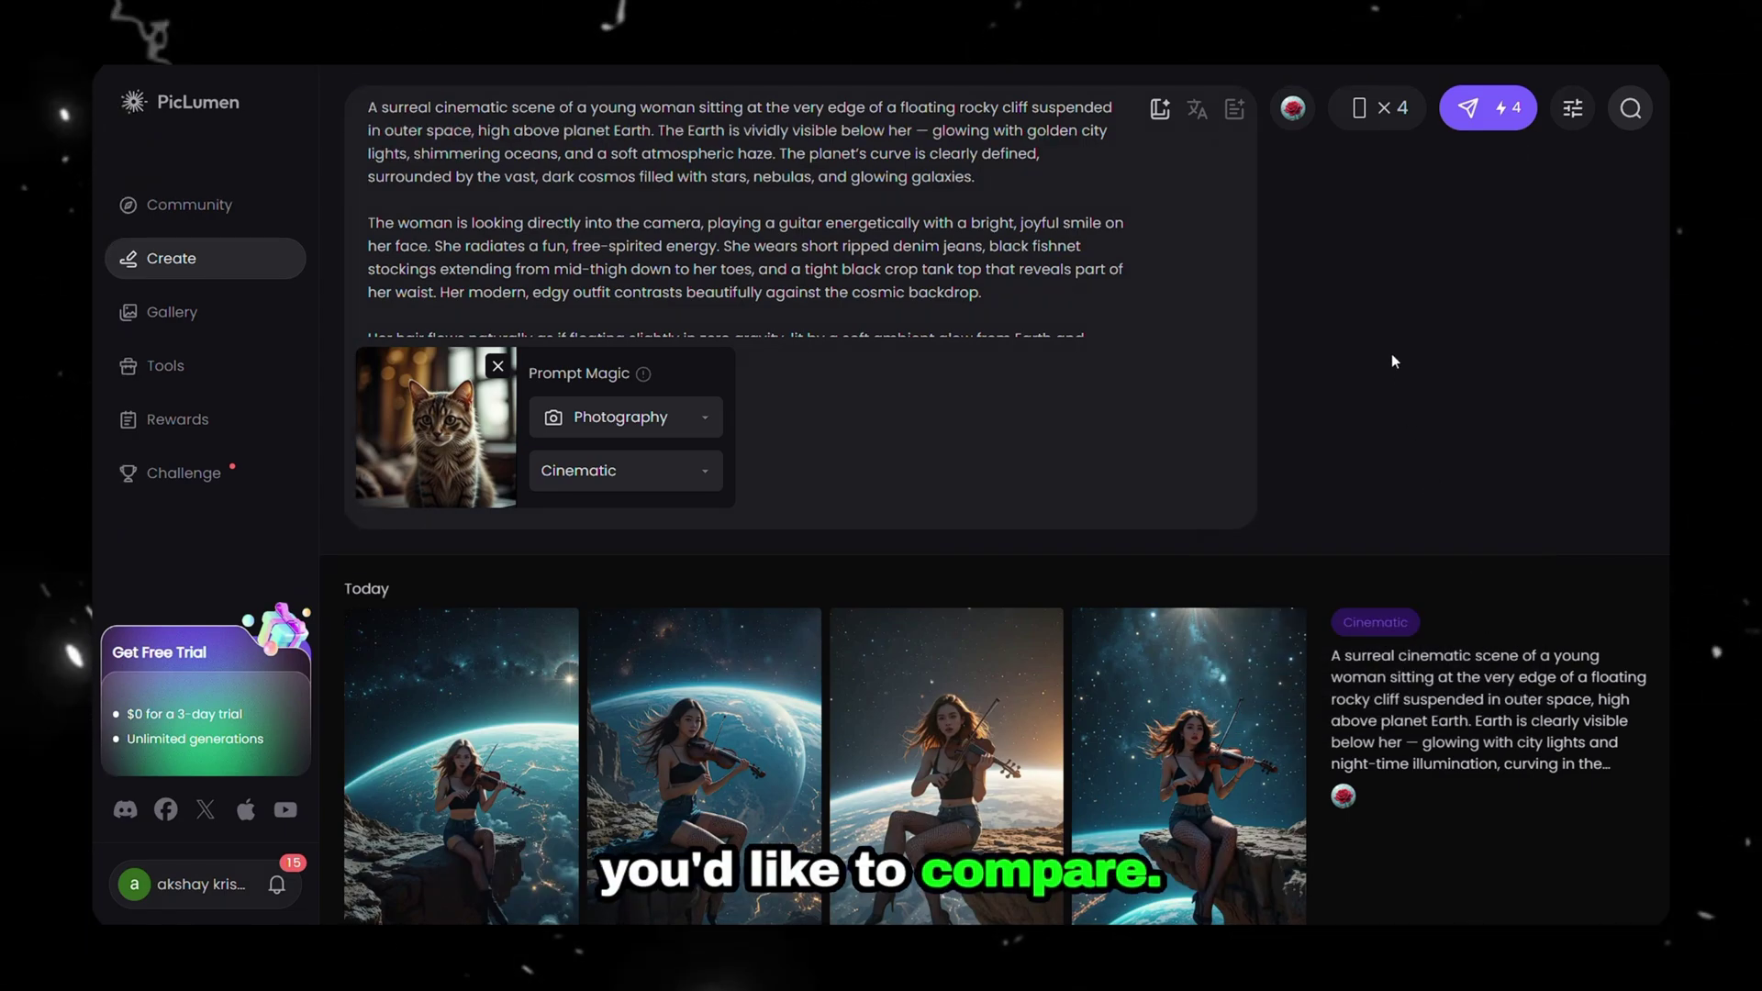
click(1489, 108)
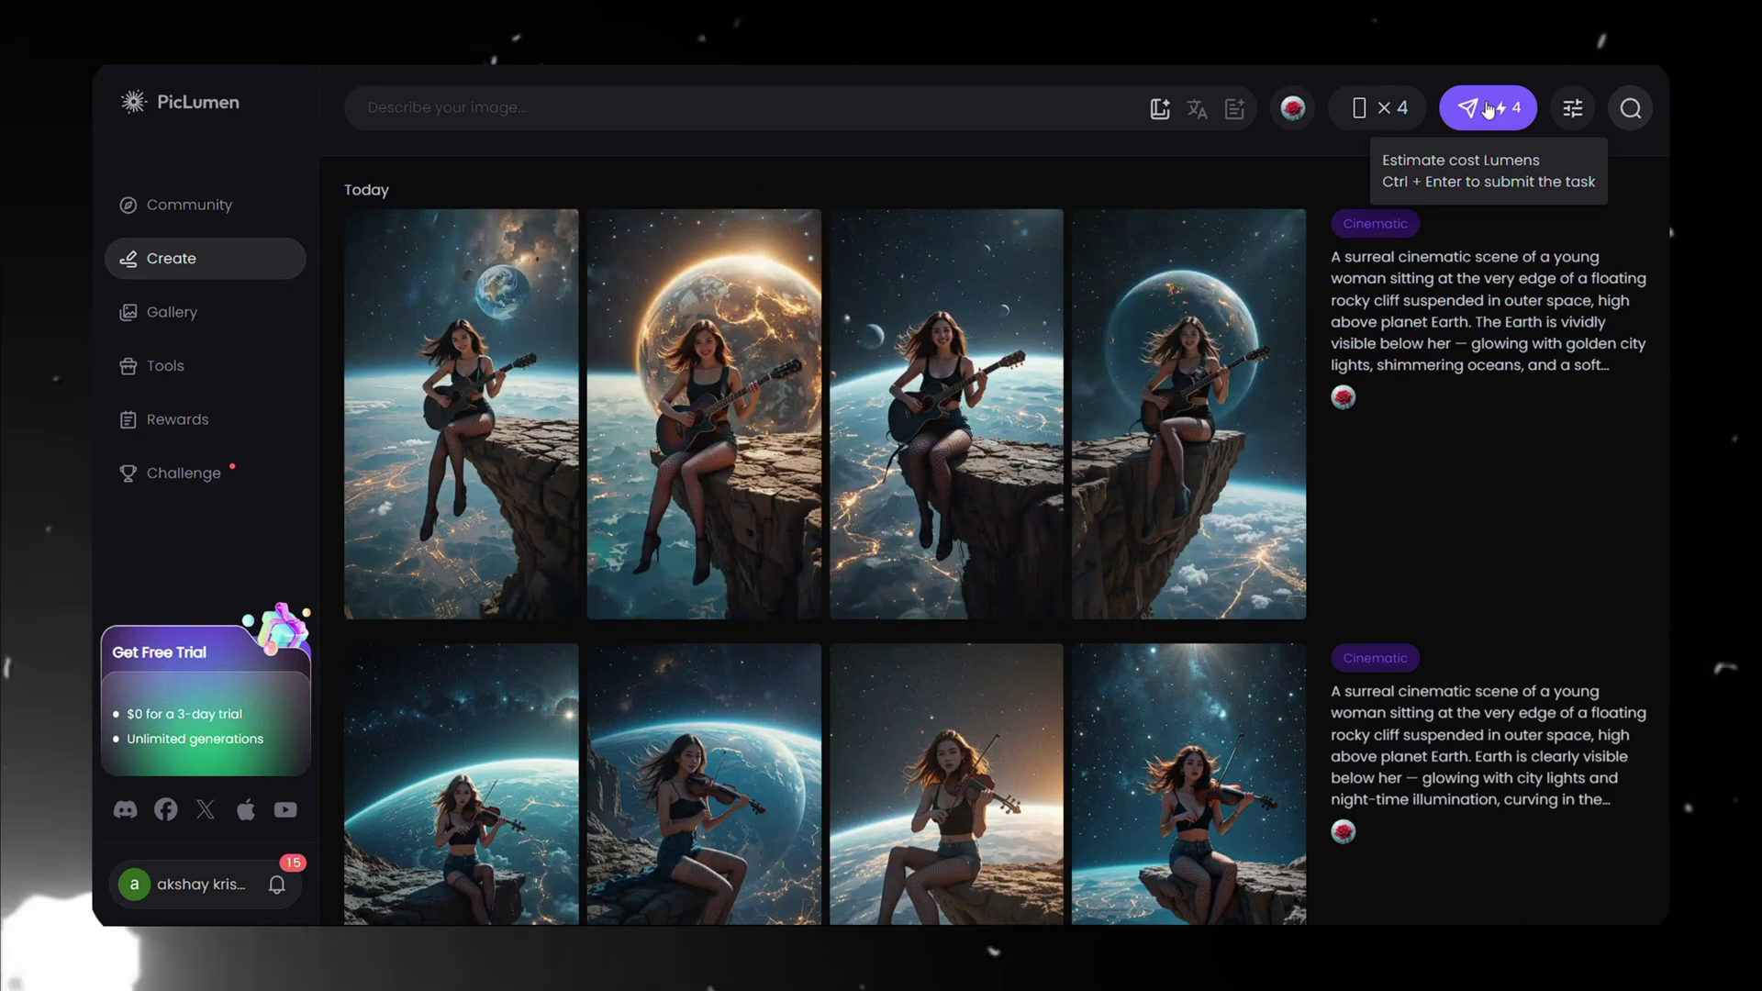
- Browse the guitar renders, upscale the second one, and open the upscaled result
click(422, 361)
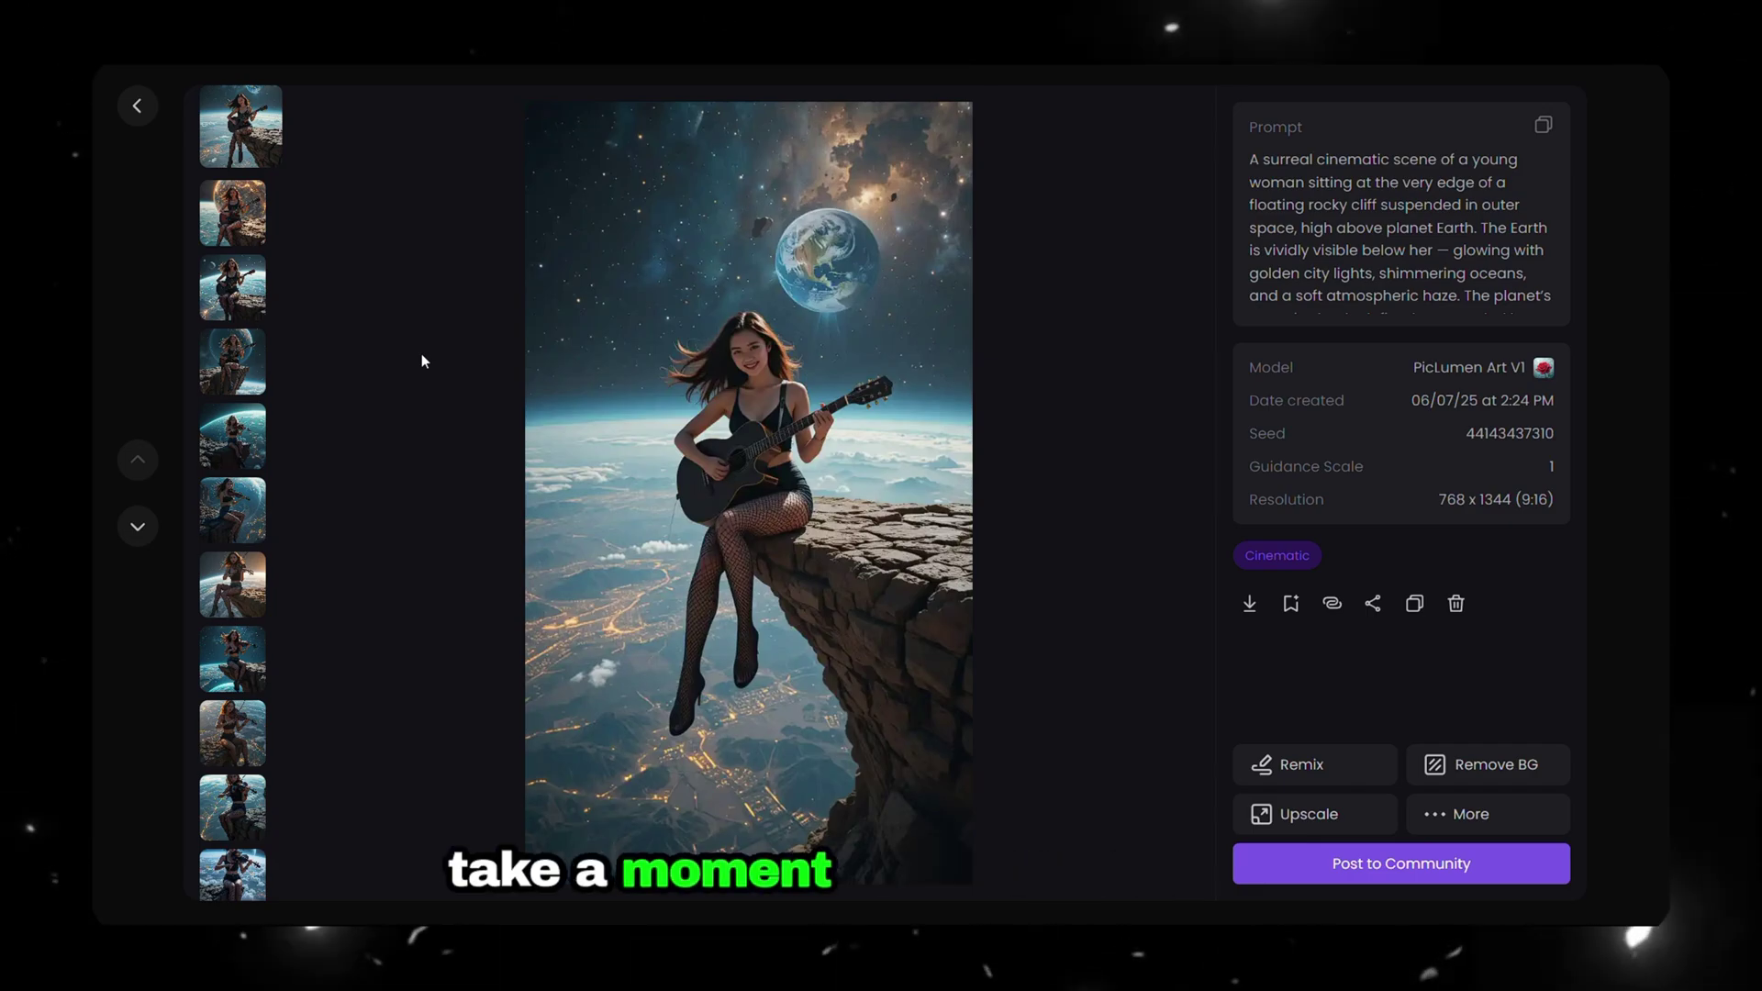
key(Down)
key(Down)
key(Down)
key(Up)
key(Up)
key(Up)
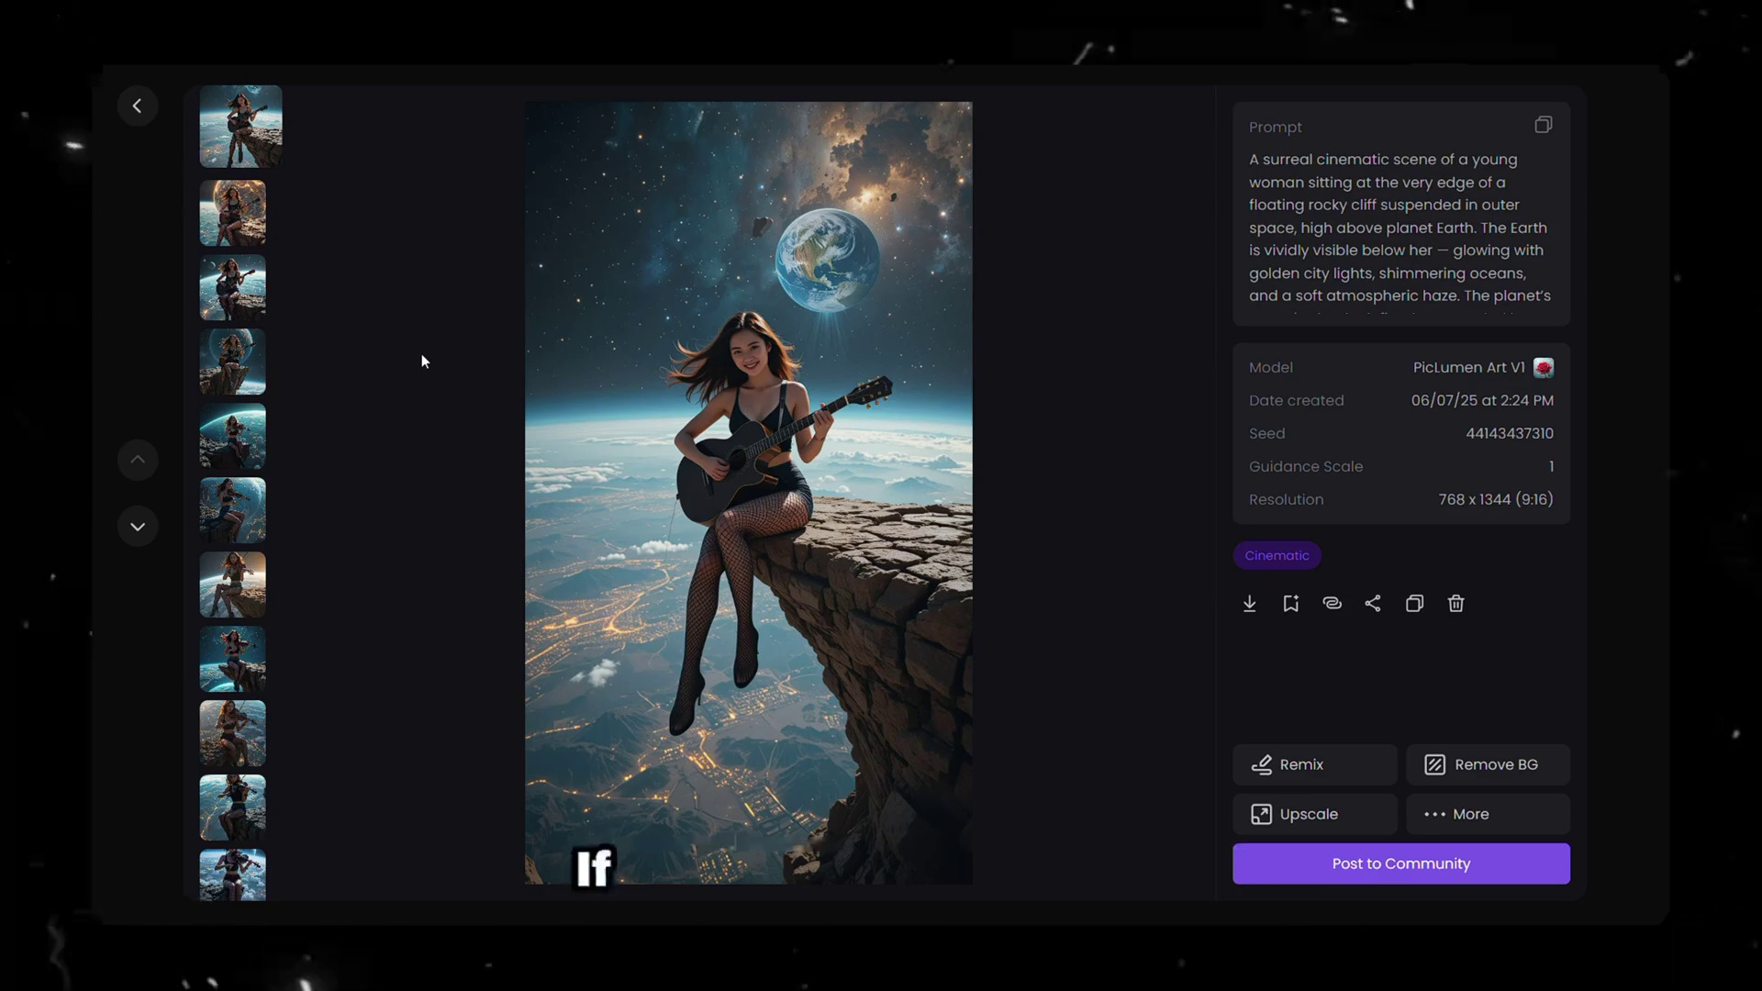
key(Down)
key(Down)
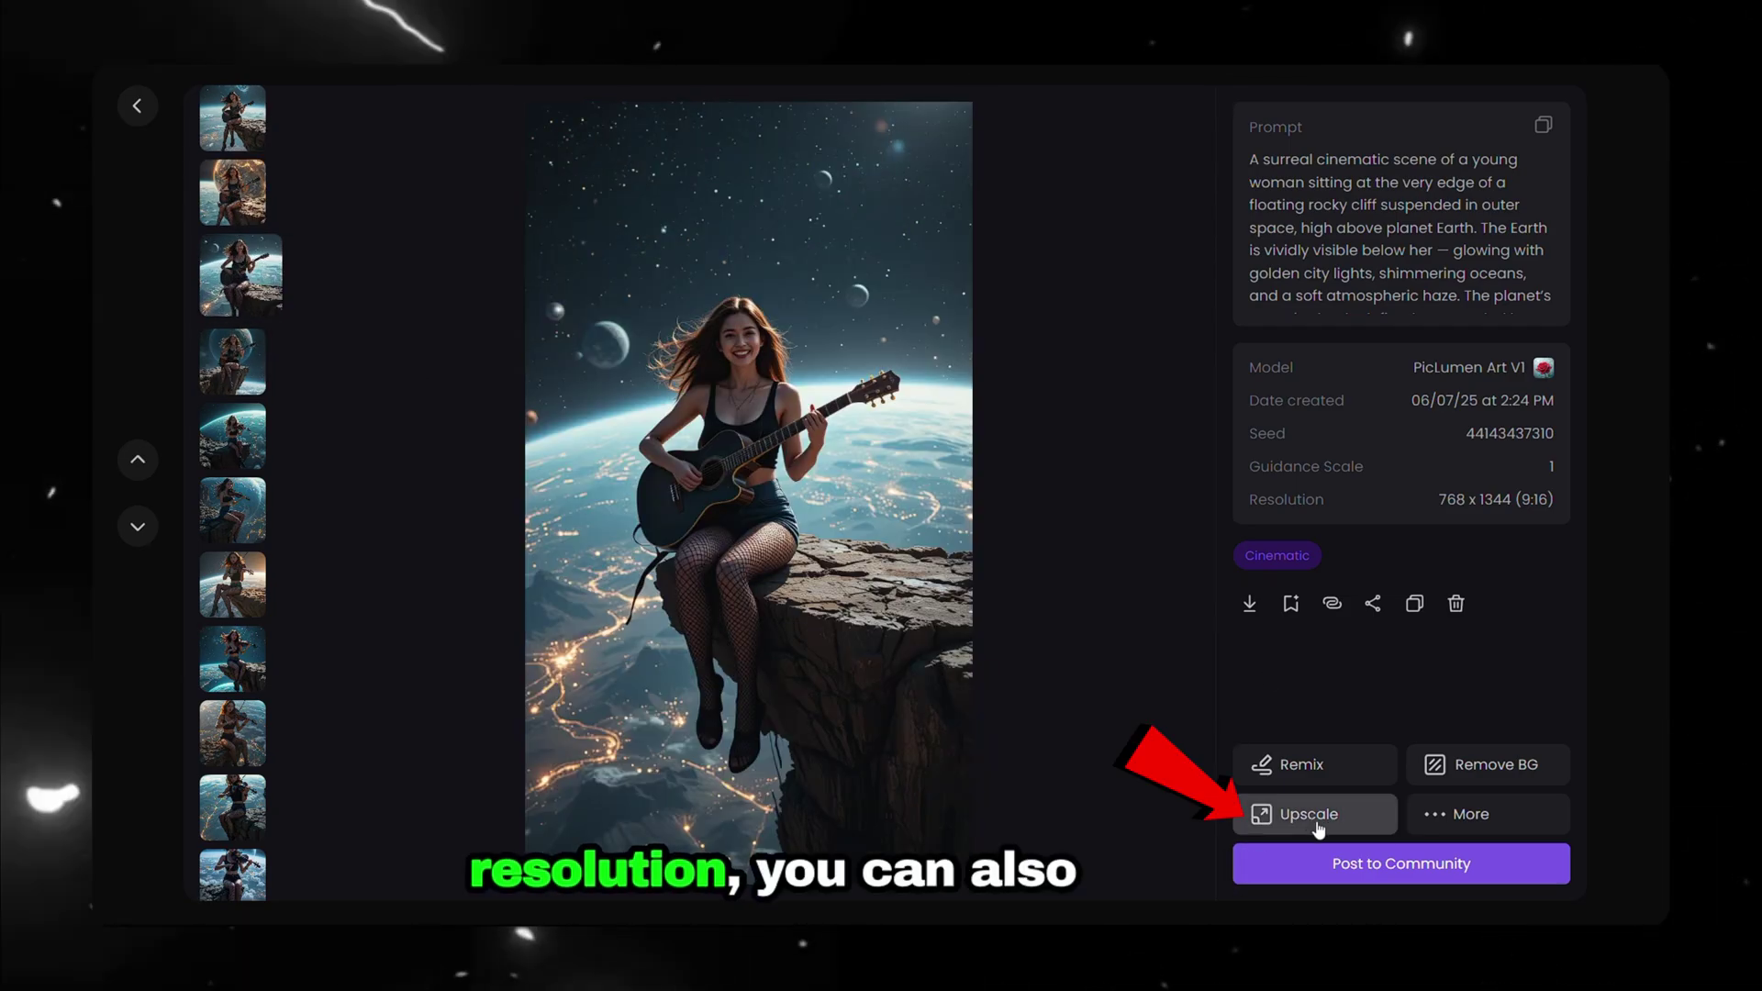
click(1319, 829)
click(1039, 602)
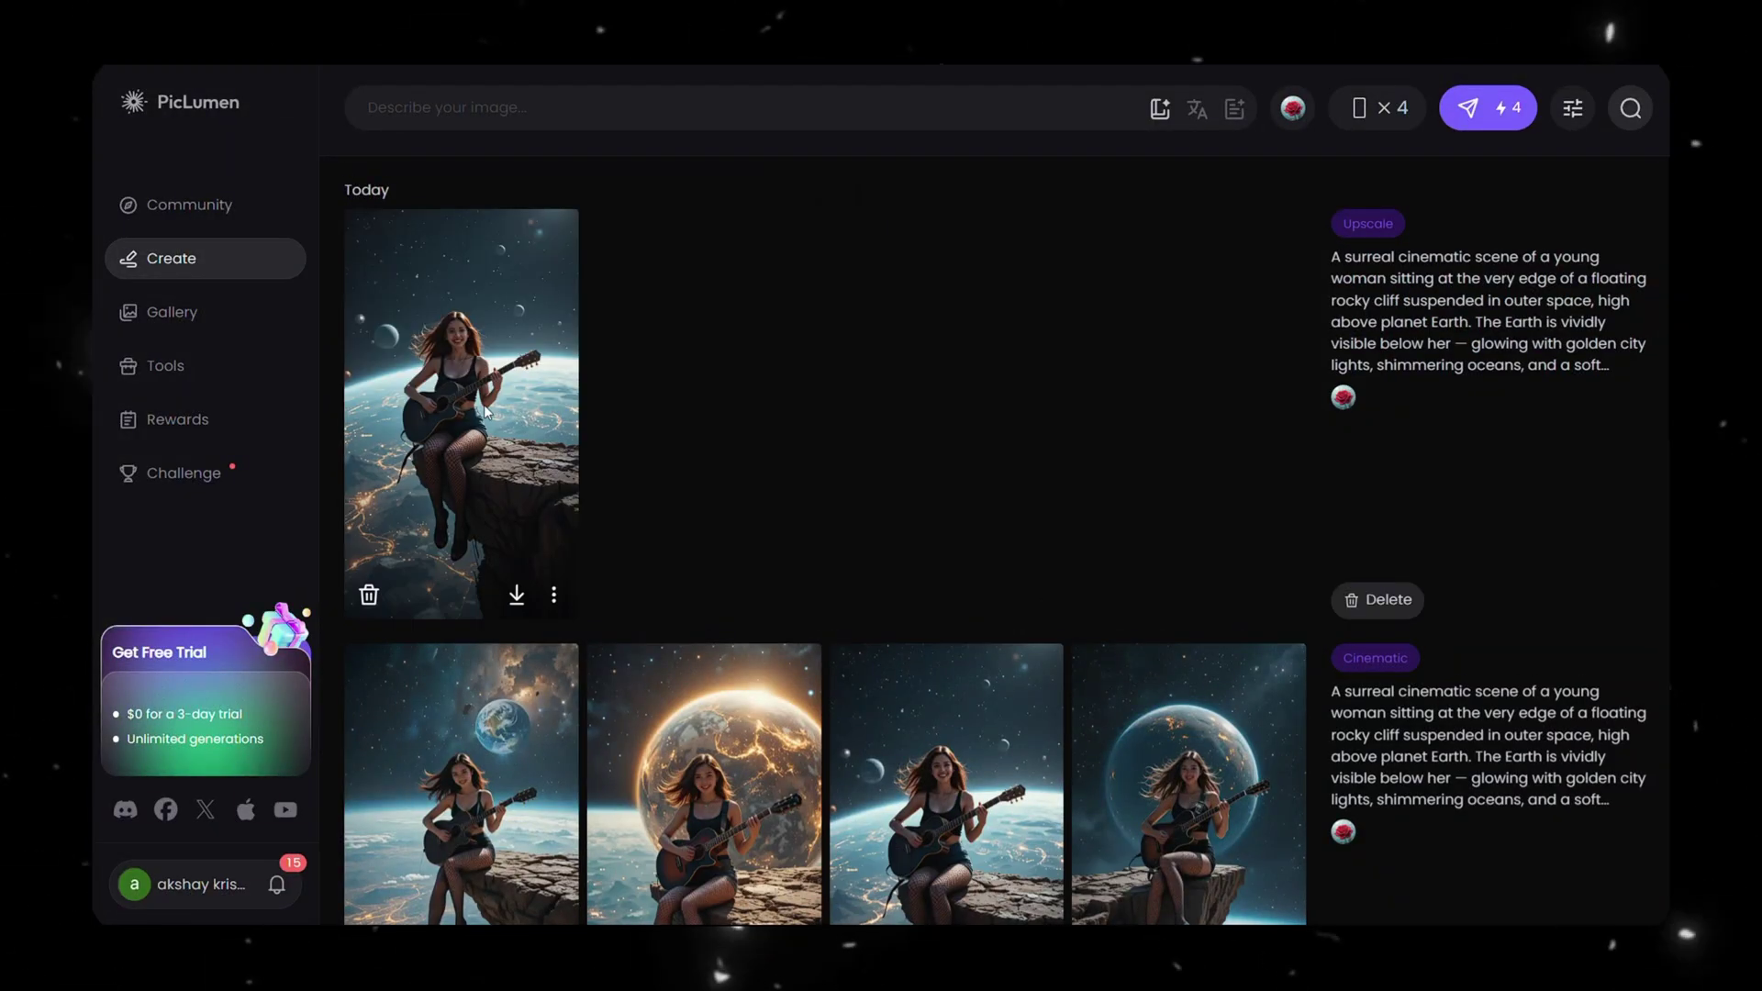
click(487, 412)
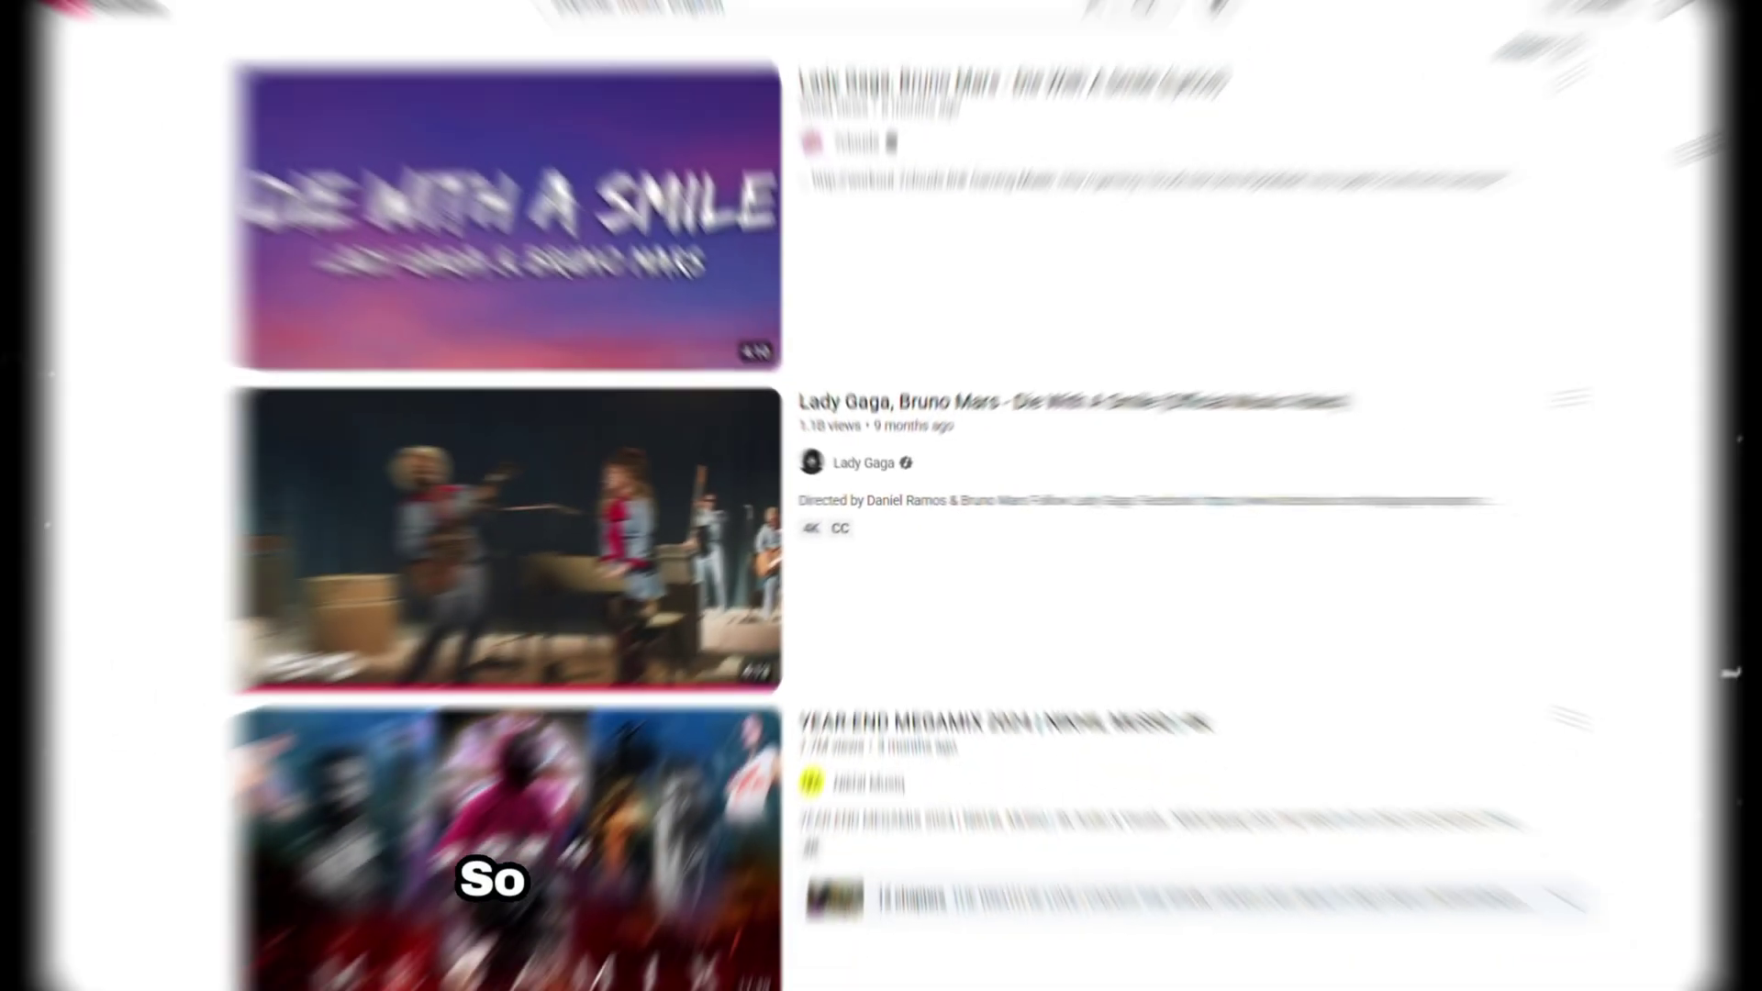
- Scroll the 'popular music english' YouTube results and select the Justin Bieber - Baby ft. Ludacris title
scroll(1598, 271, down, 15)
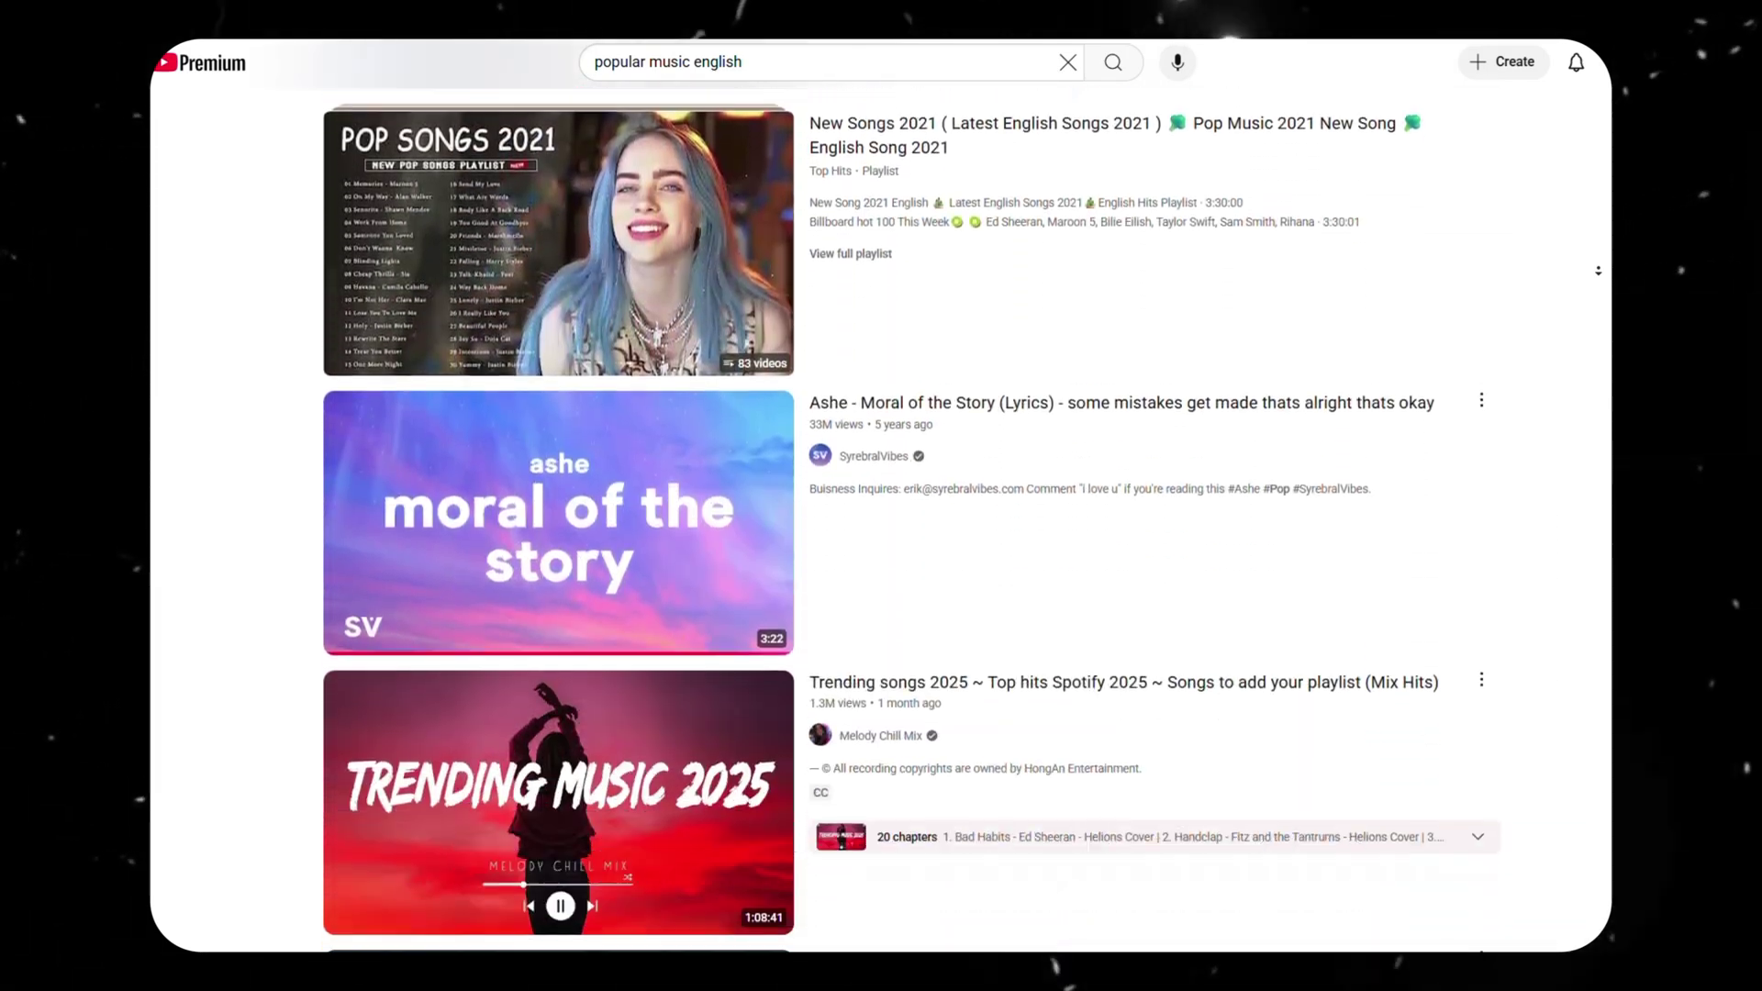
scroll(1598, 271, down, 16)
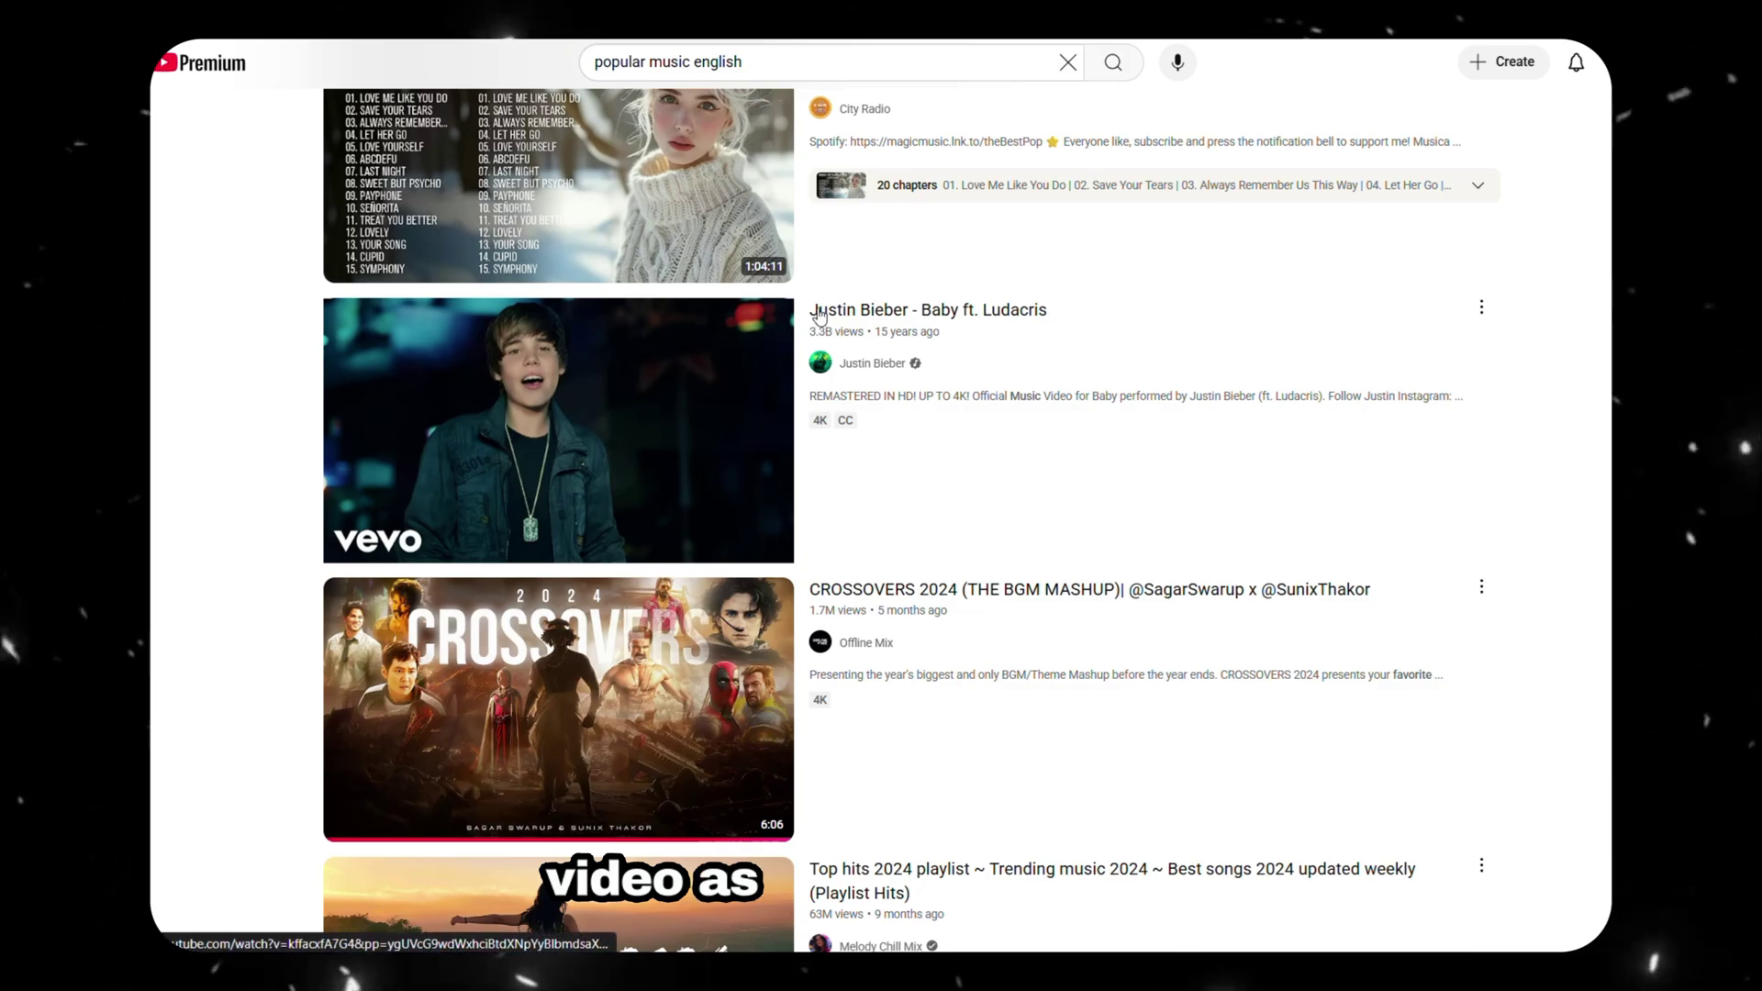
drag(820, 312, 911, 310)
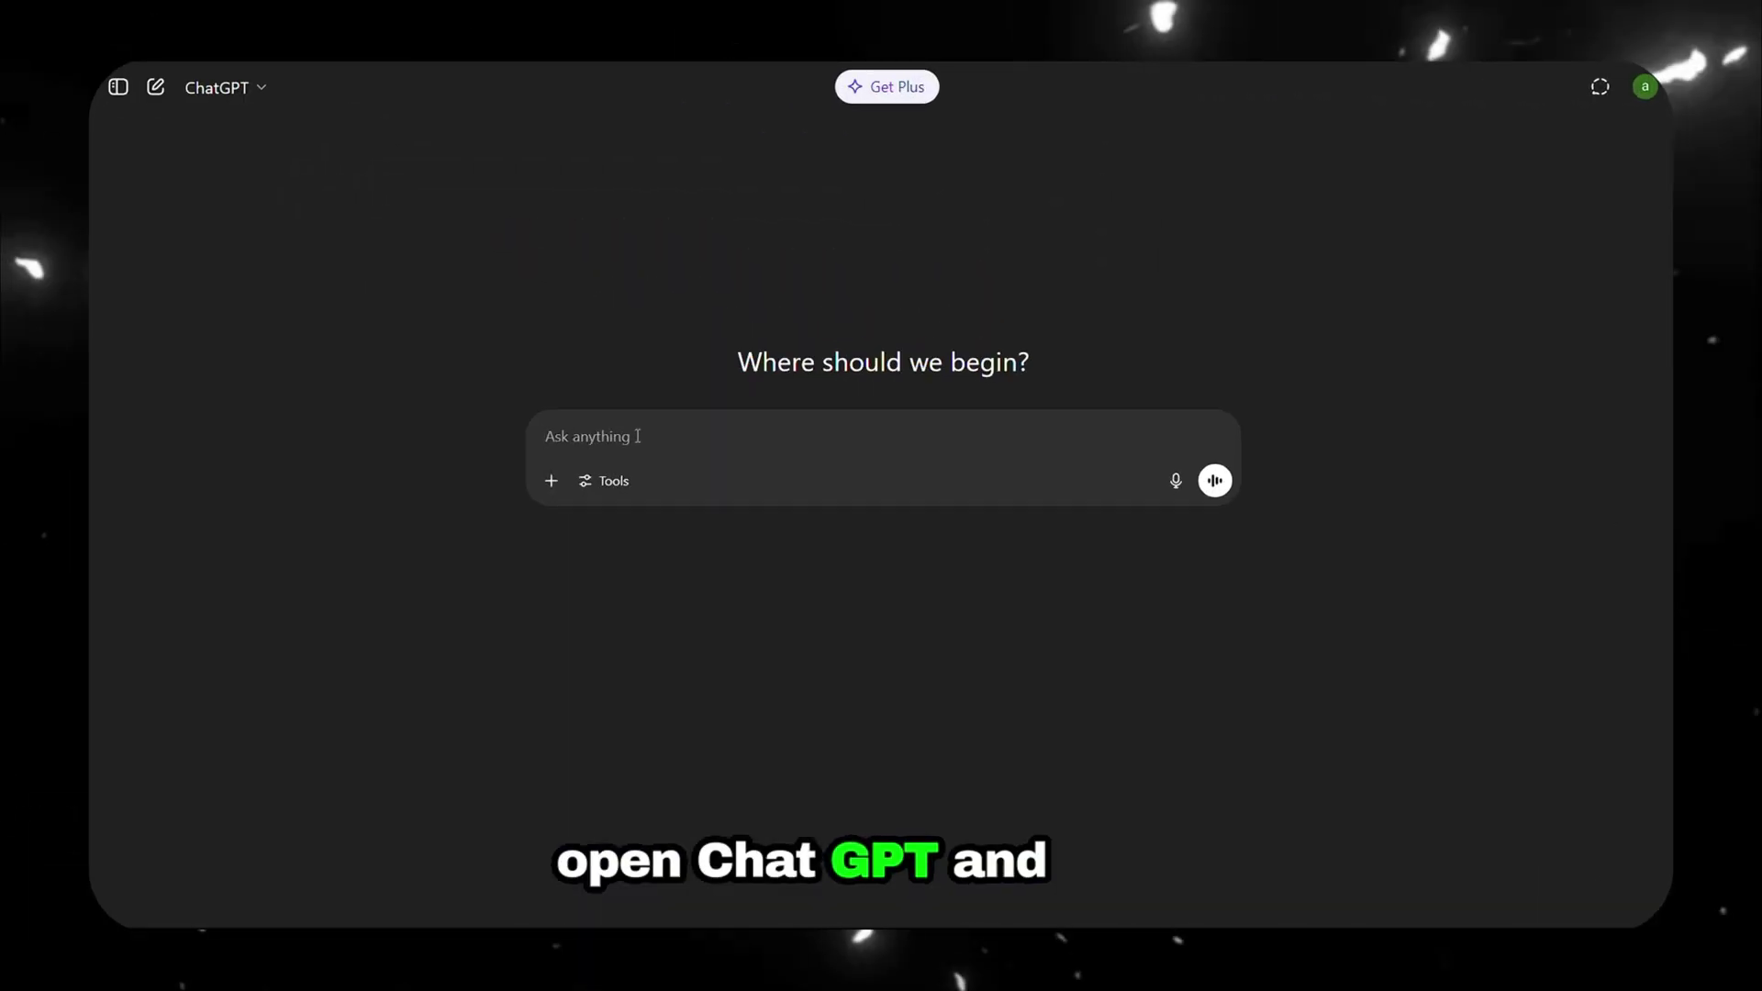
- Paste the chorus-lyrics and music-style request with the Baby YouTube link into ChatGPT and send it
text(YouTube Link: [Paste the link to the reference song here] Music Title: [Enter your custom title for the new song here] Task: Send me original lyrics similar in style and tone to the chorus of a popular pop love song that includes the phrase "like baby baby baby ooooh," sung in a beautiful, emotional girl’s voice. Focus only on the catchy chorus part, keeping it non-copyright and emotionally expressive. Also include: A style of music description (under 1000 characters) for an AI music generator. A short version of the style description (under 200 characters).)
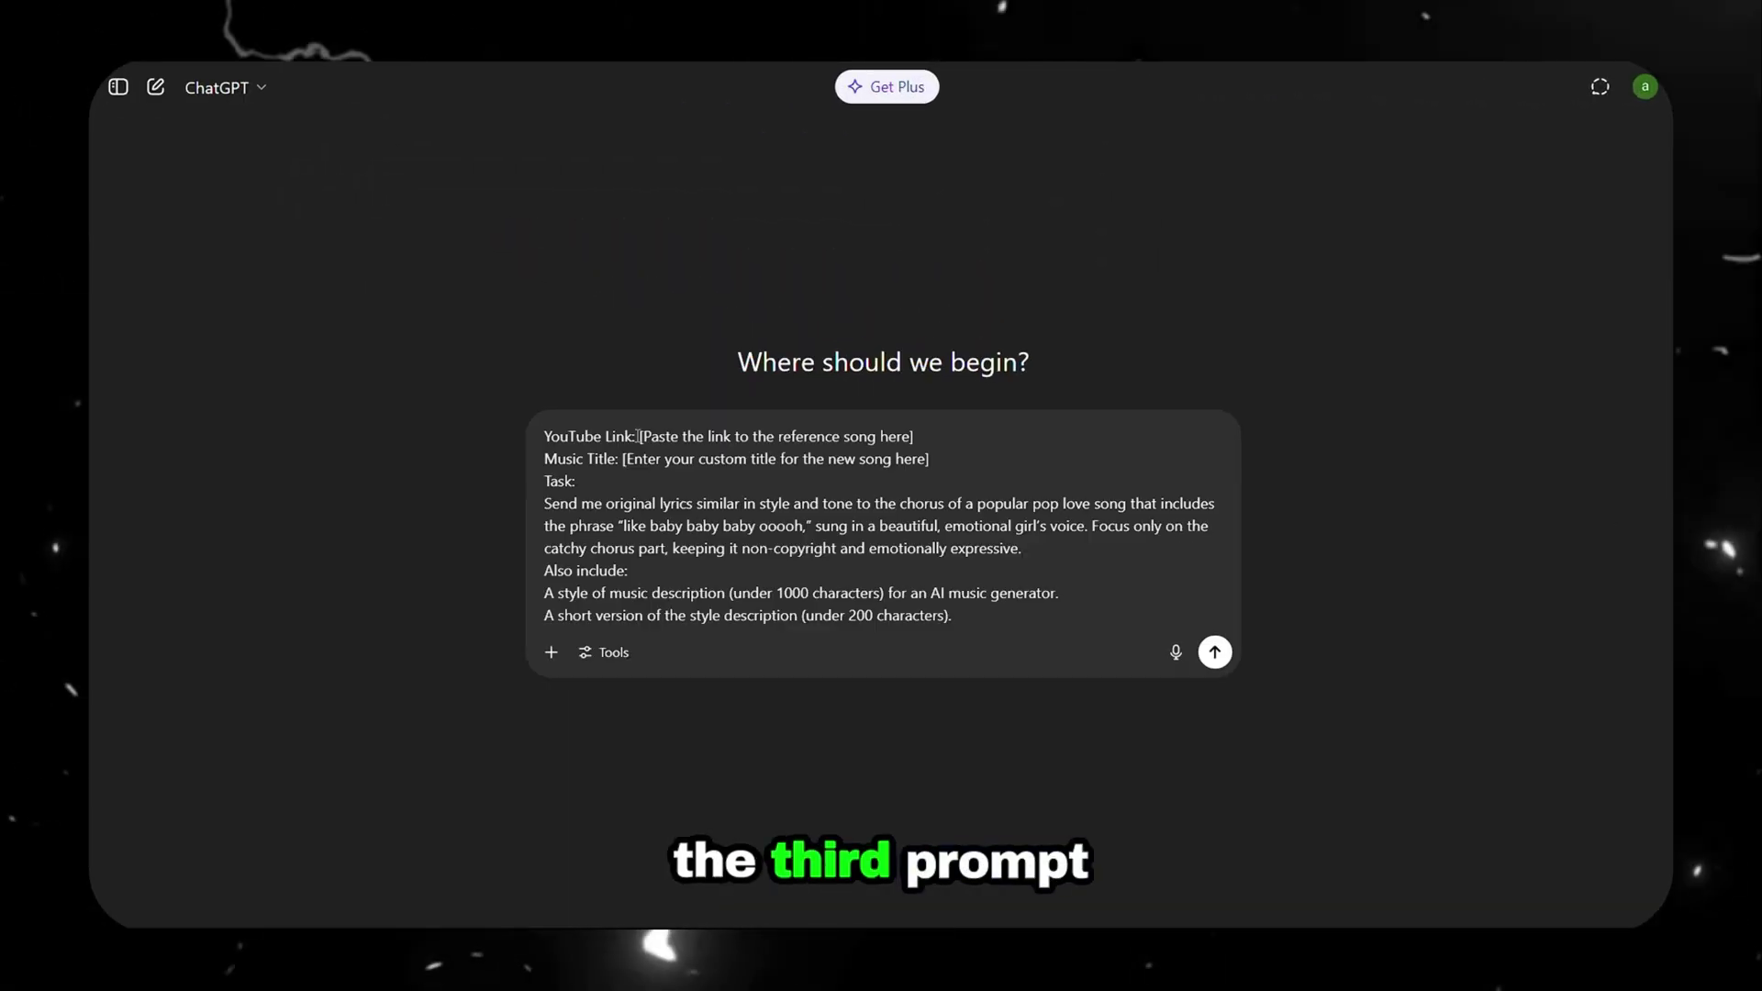
click(1215, 652)
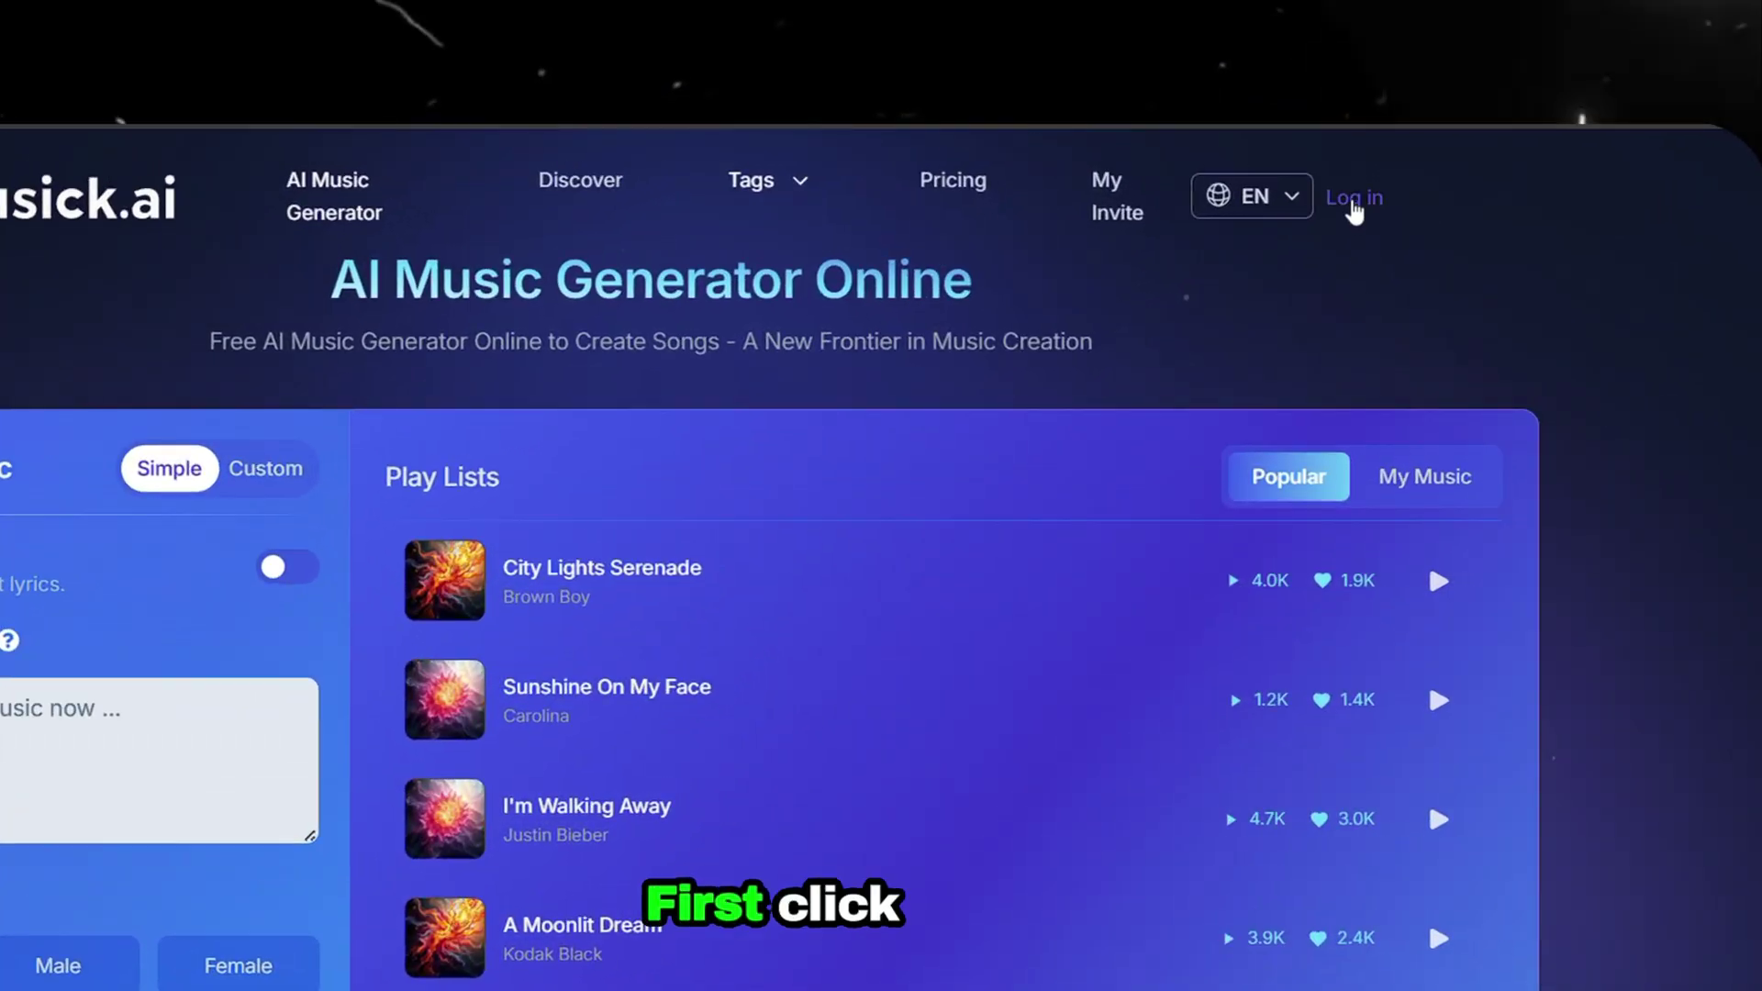
- Log in to Musick.ai, switch to Custom mode, and fill in the lyrics and music style description
click(1353, 202)
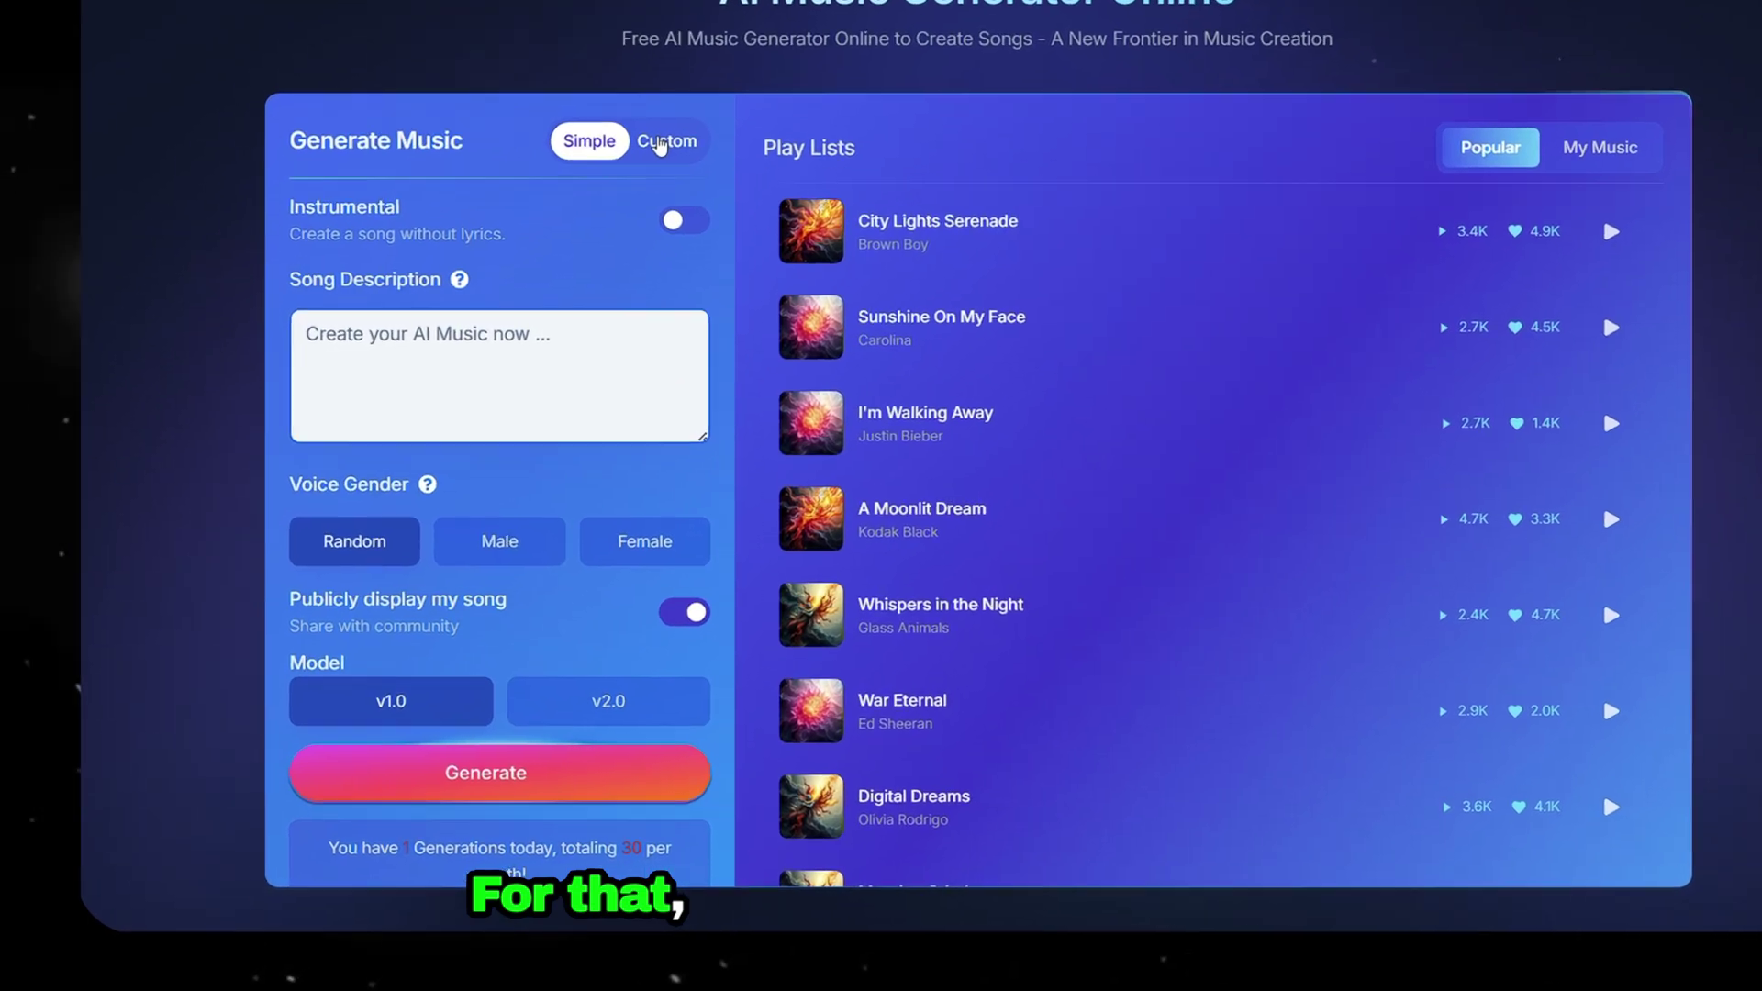
click(606, 230)
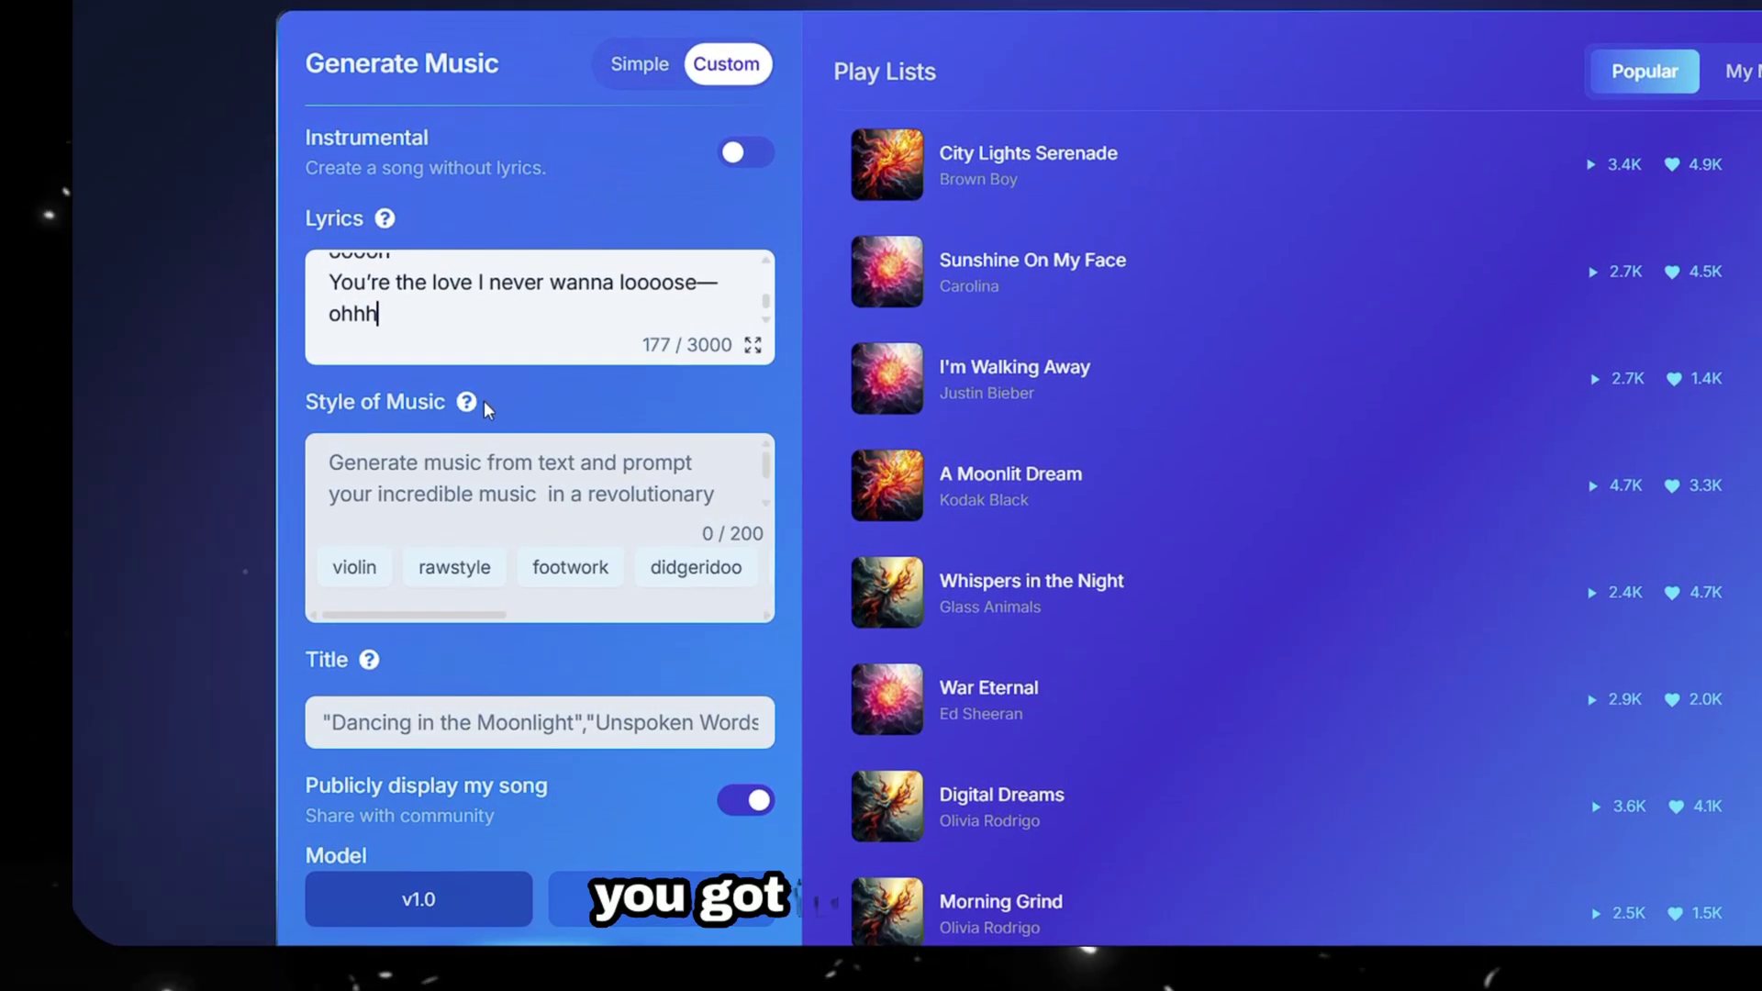
click(500, 452)
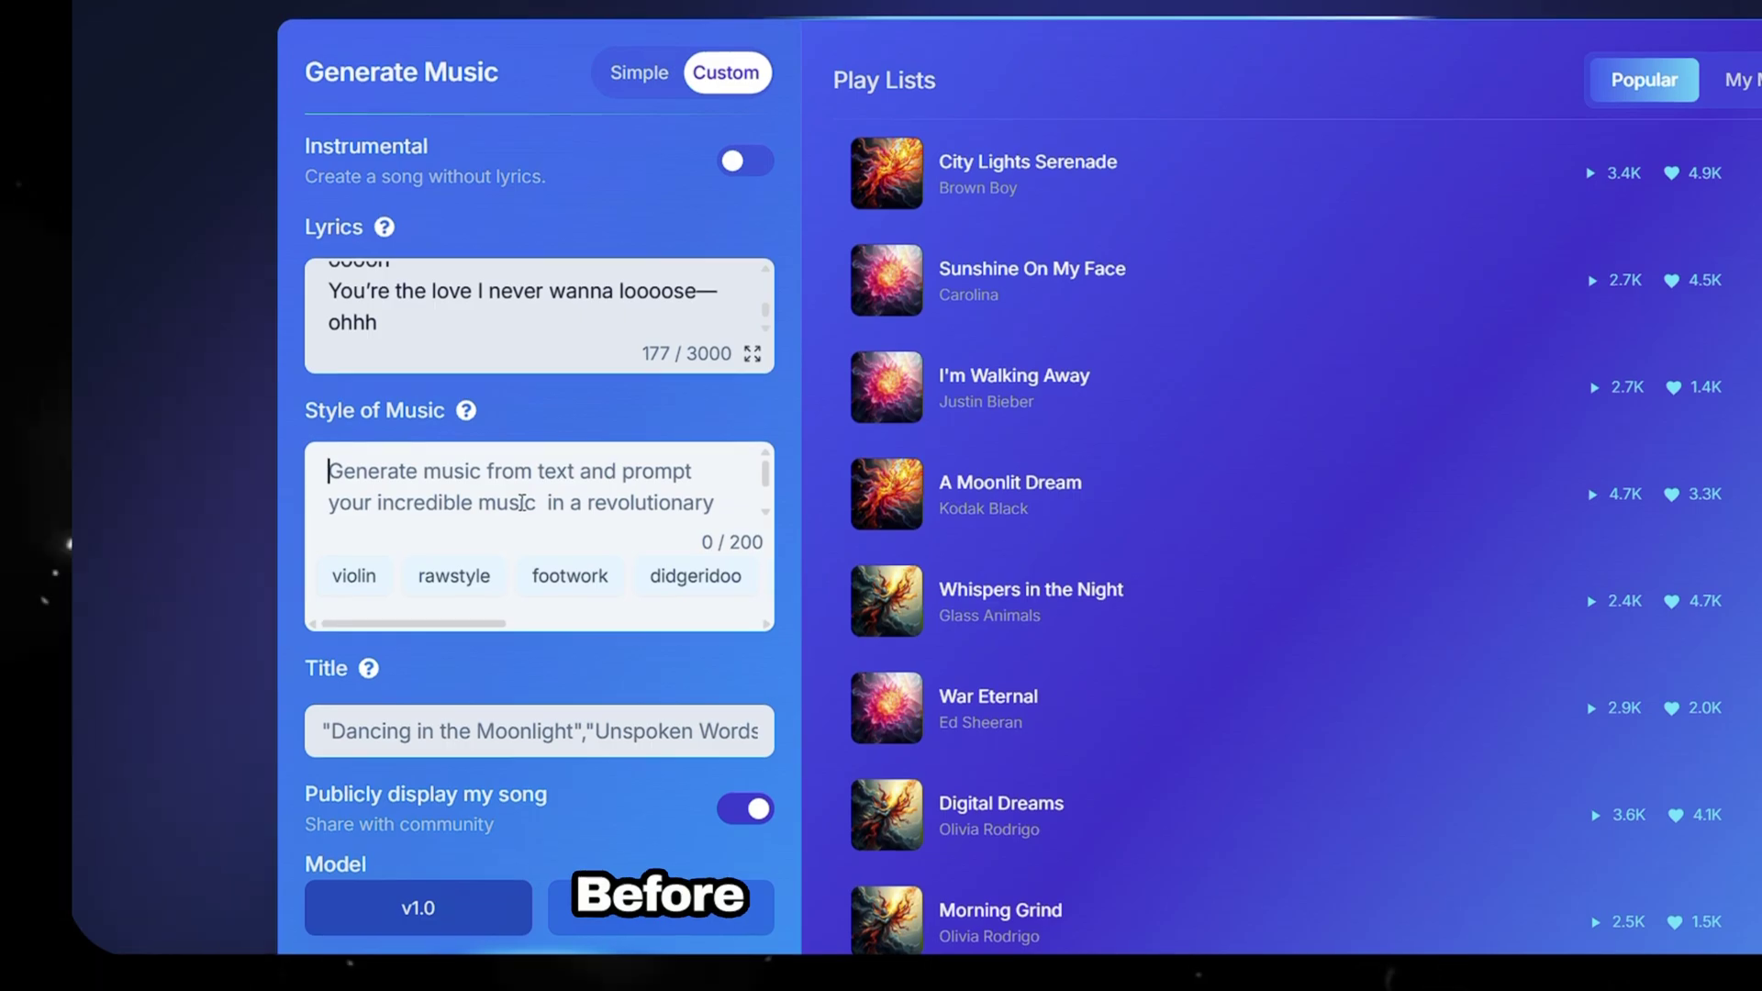
scroll(548, 595, down, 2)
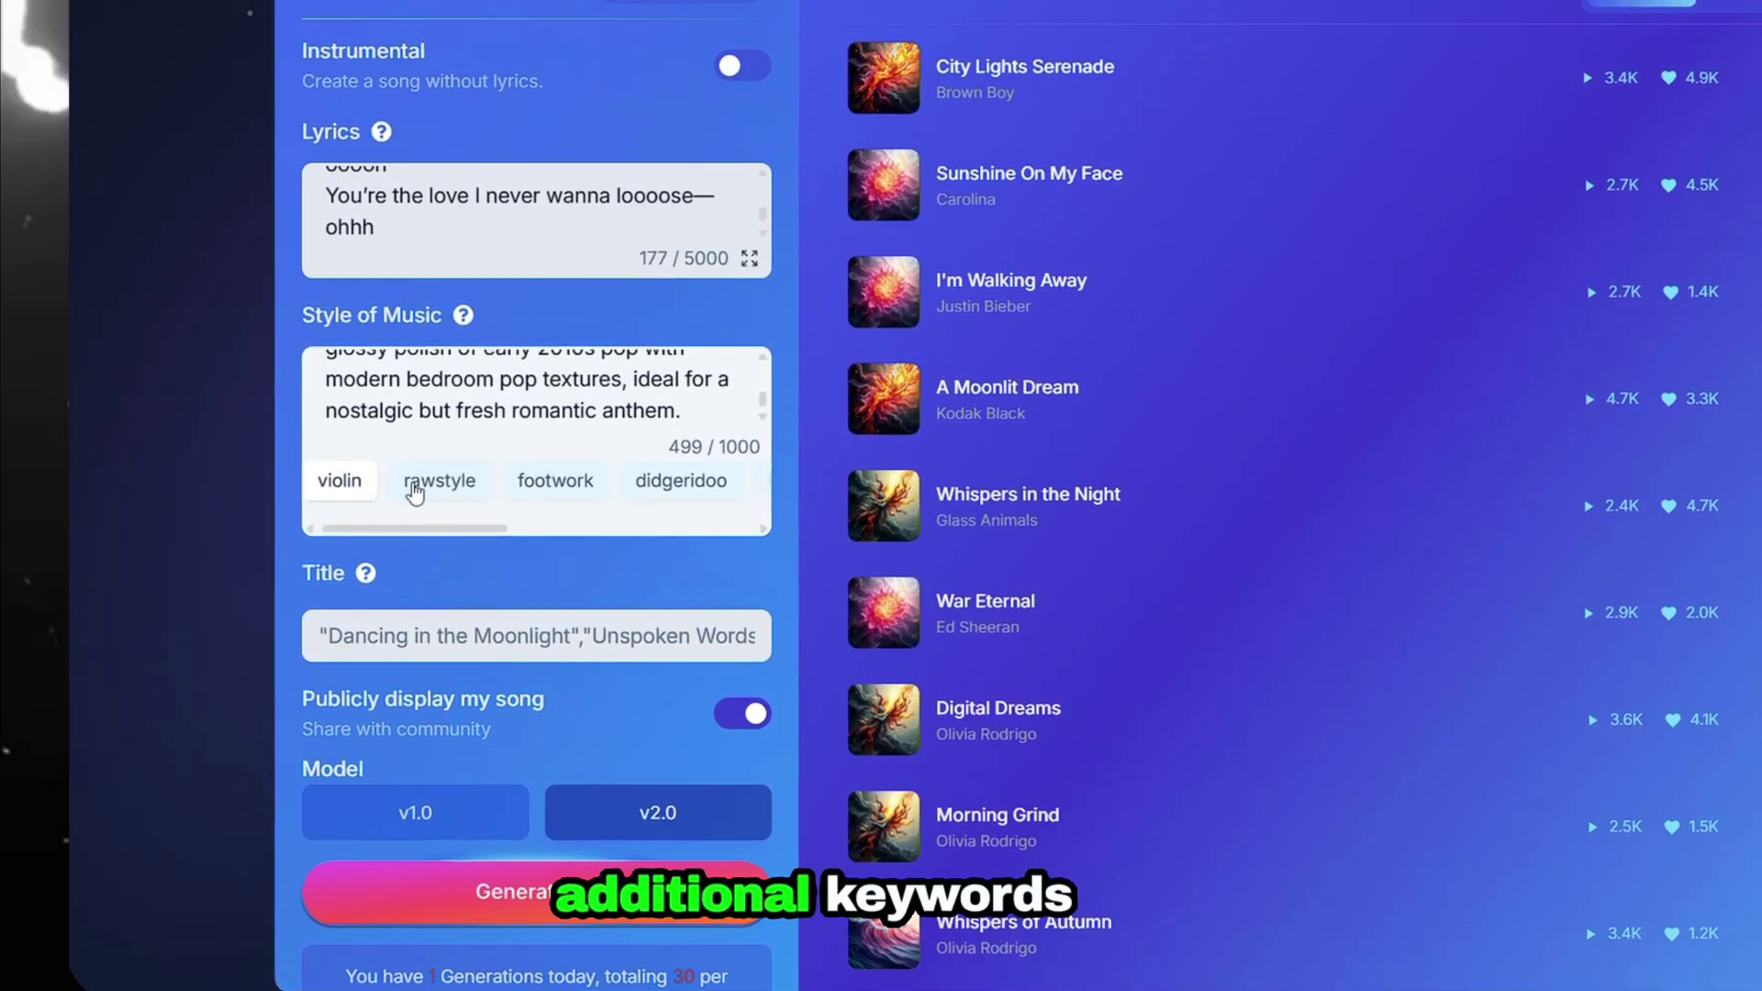
scroll(533, 486, right, 5)
scroll(638, 501, left, 5)
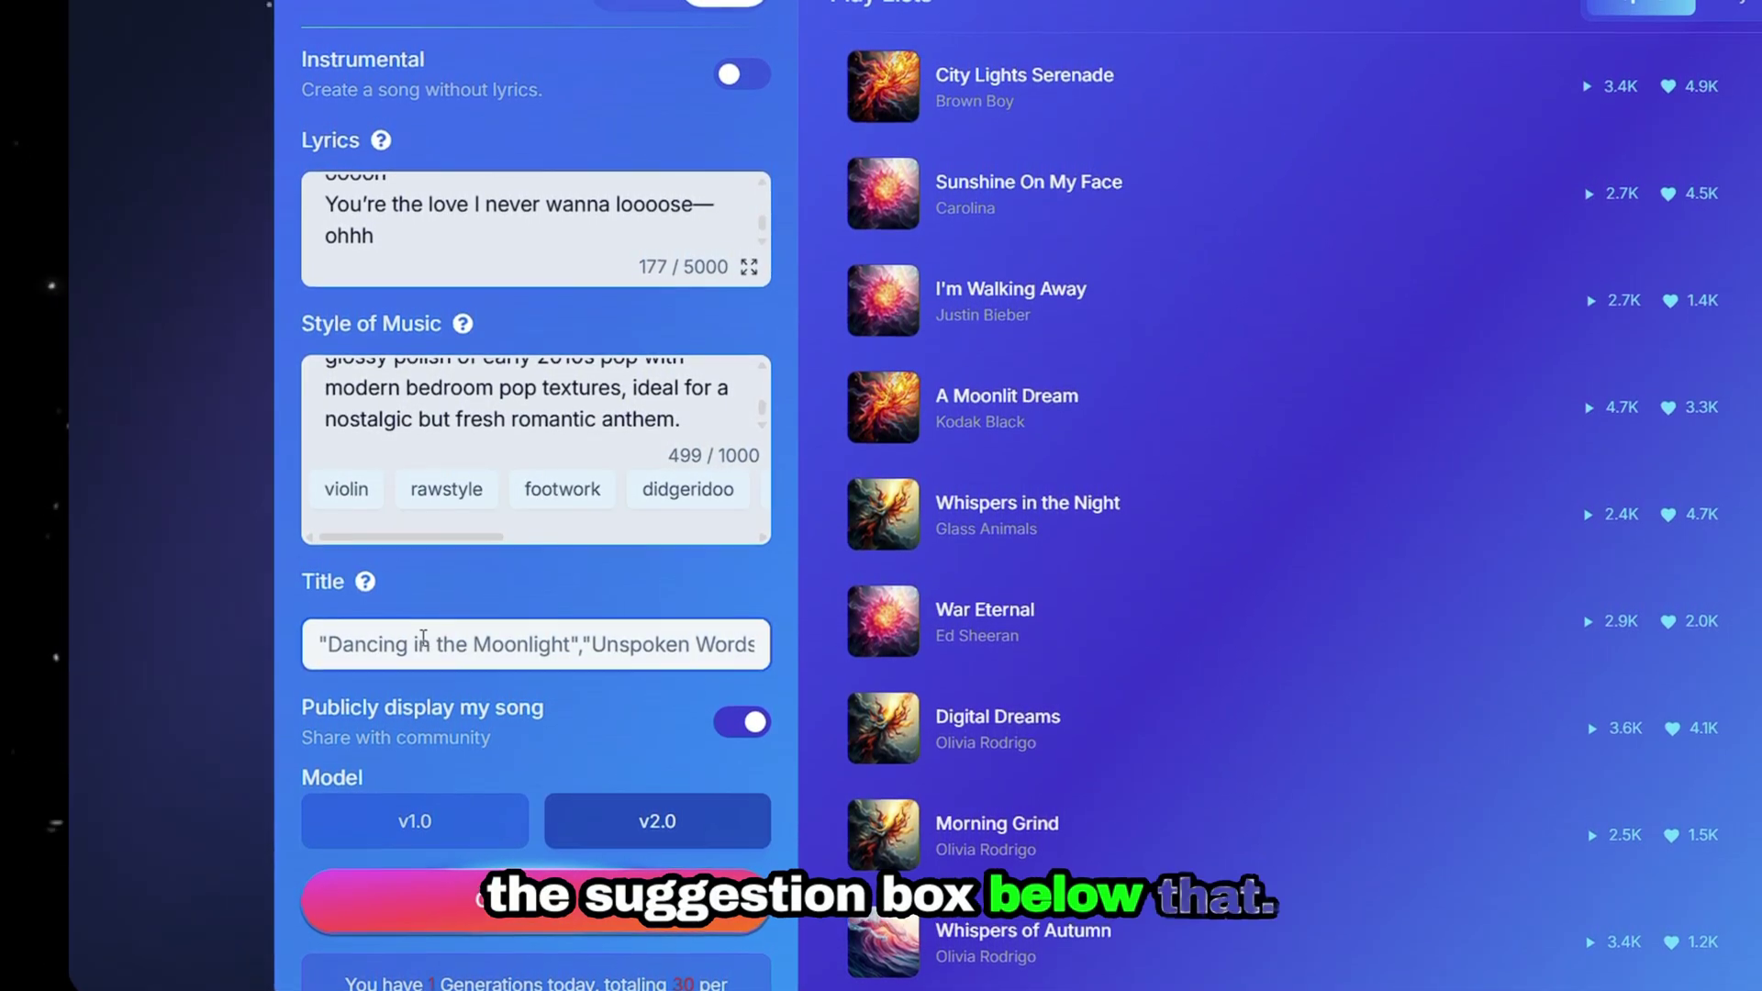
- Title the song 'Never Let Go' and start generating it
click(366, 648)
text(Never Let Go)
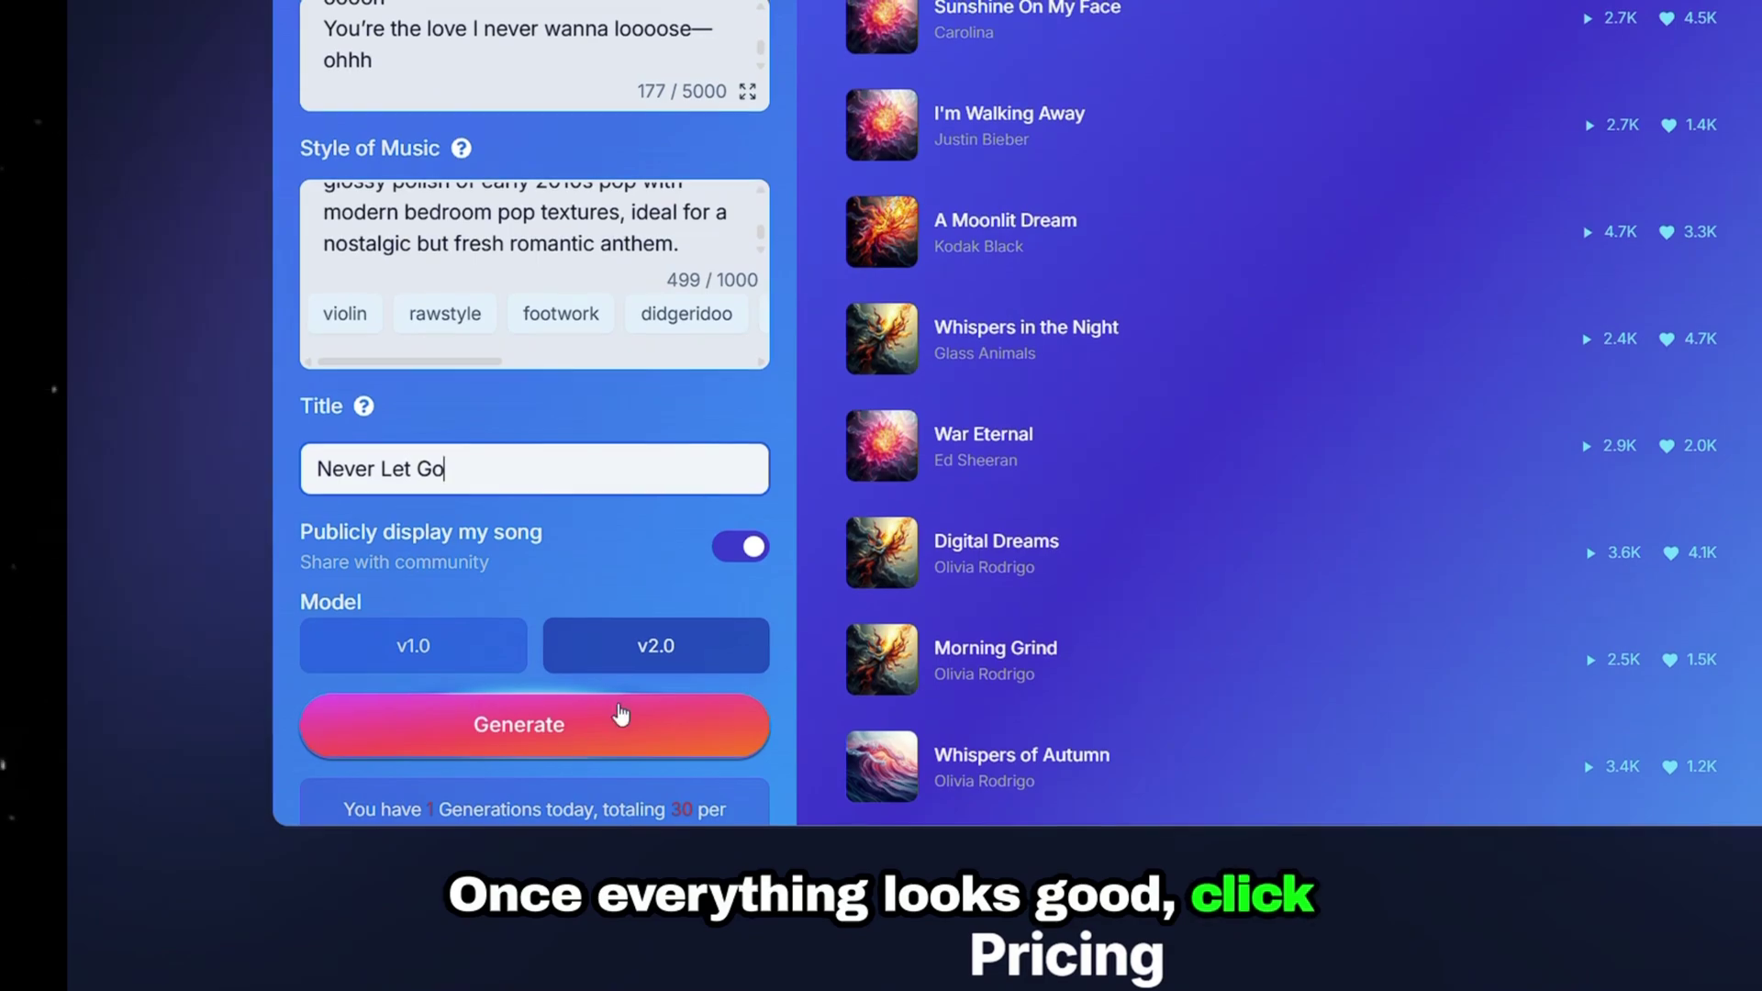
click(622, 714)
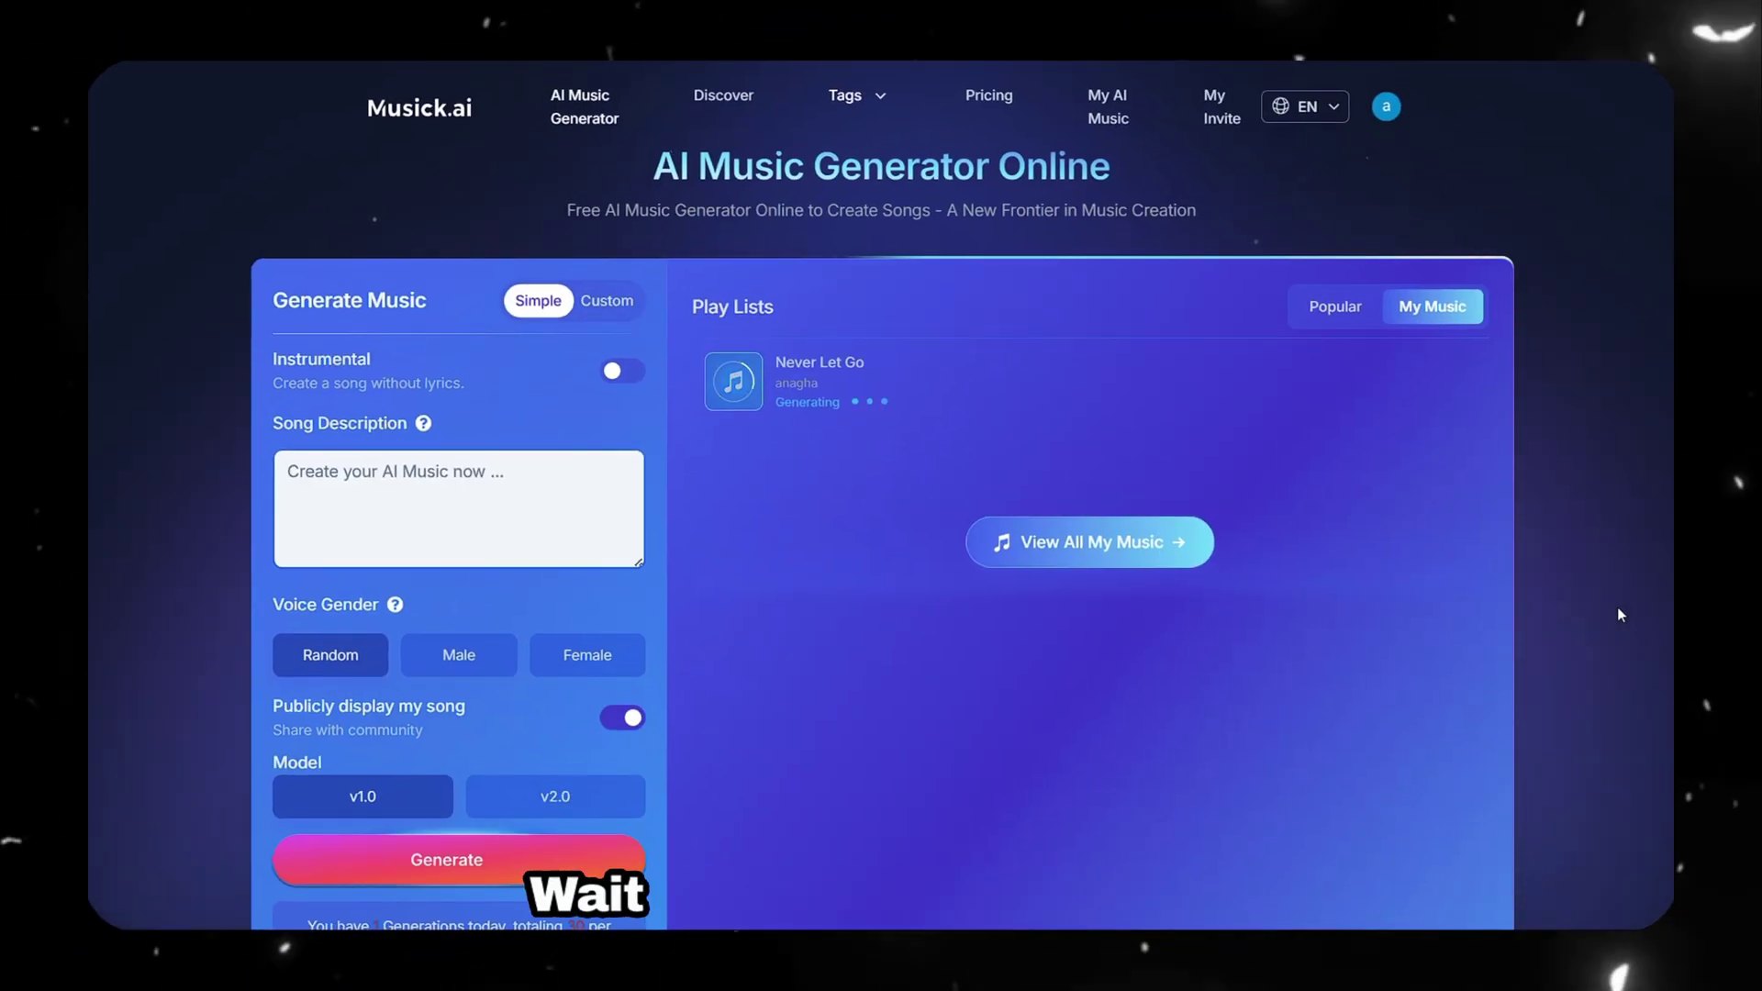